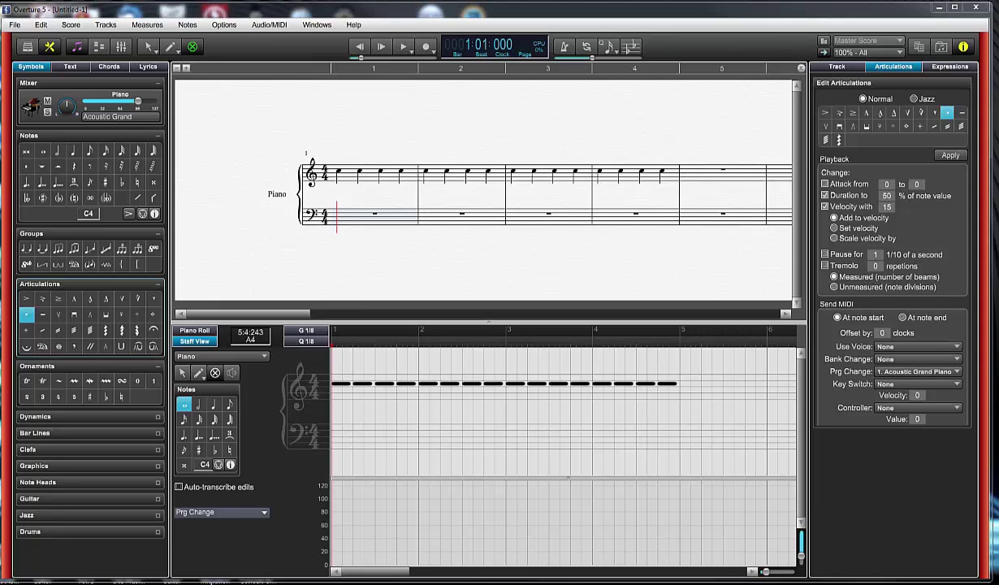
- Open the piano track's Absynth 5 instrument window and position it up and left
click(837, 66)
click(812, 233)
drag(788, 160, 643, 108)
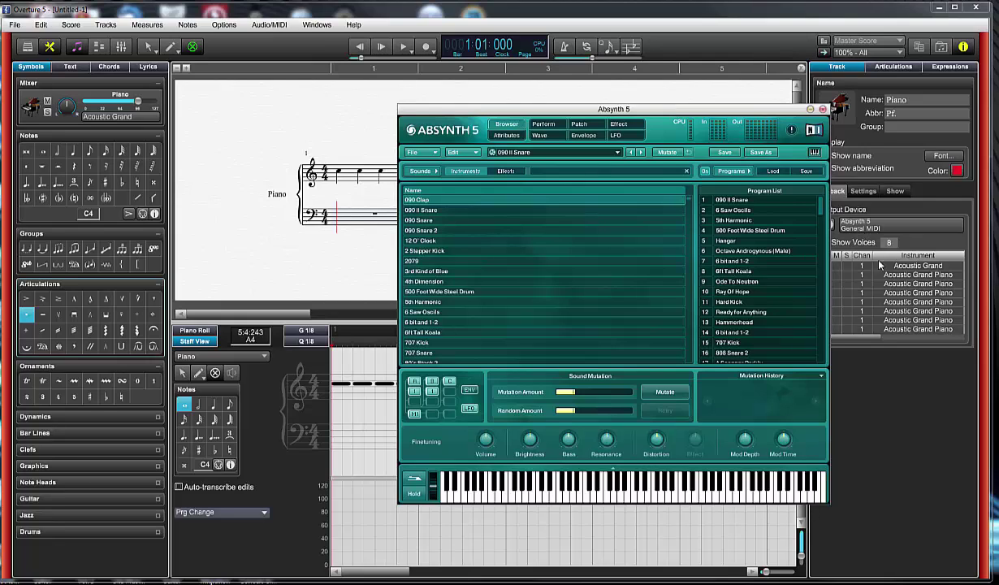
scroll(794, 204, down, 7)
drag(820, 233, 800, 226)
- Audition programs 090 II Snare, 6 Saw Oscils and 5th Harmonic, then move Absynth off screen
click(731, 200)
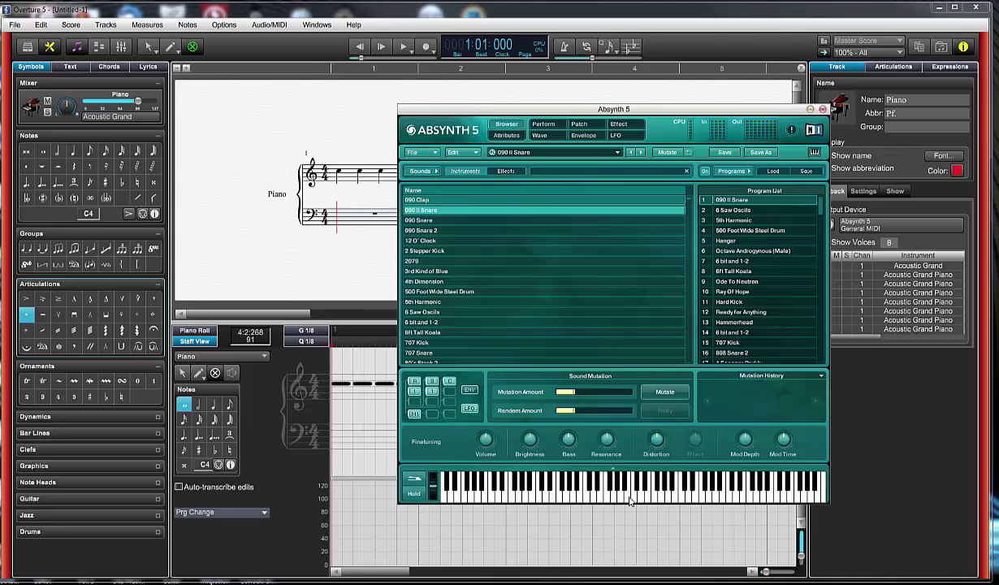
click(735, 211)
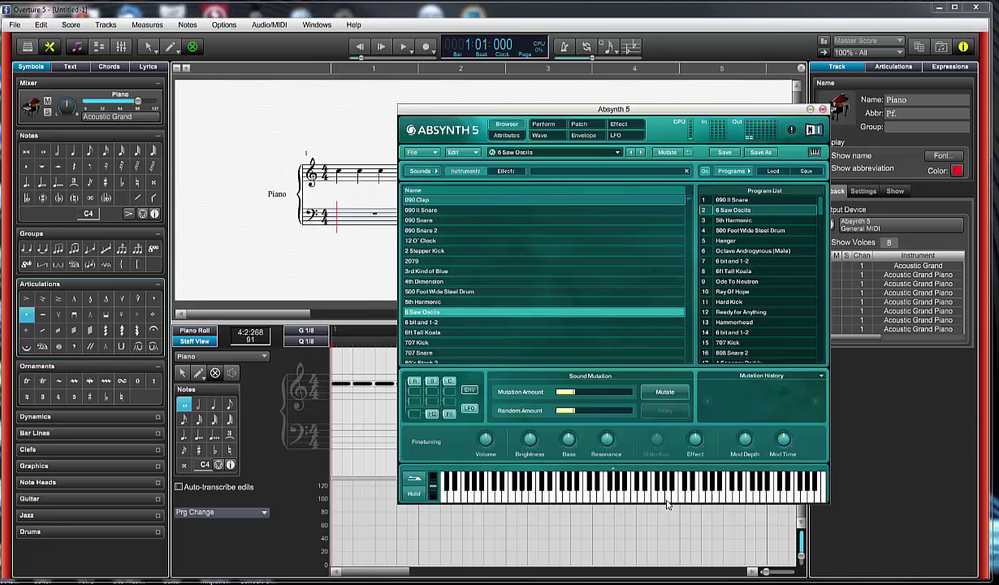
click(747, 221)
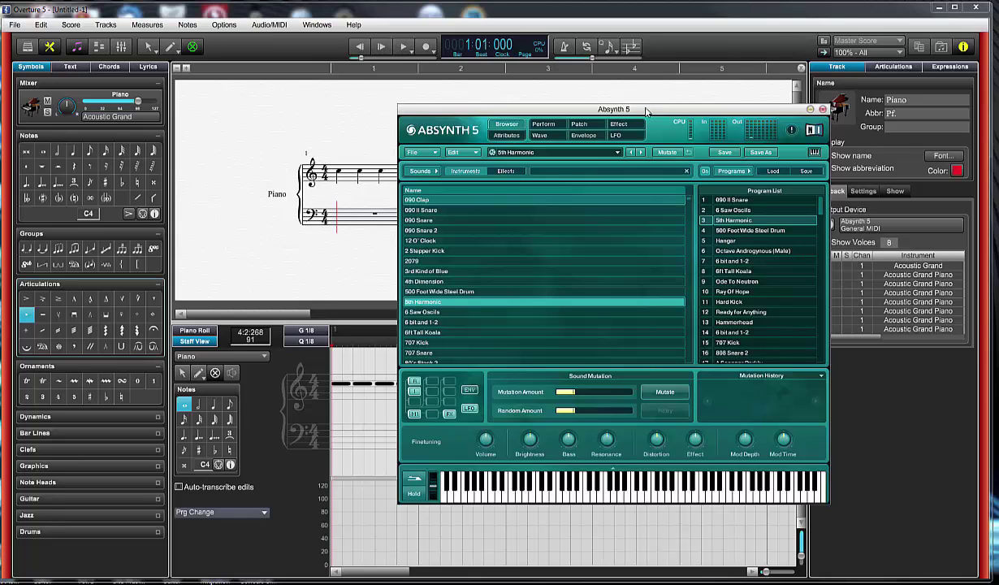
drag(647, 110, 998, 111)
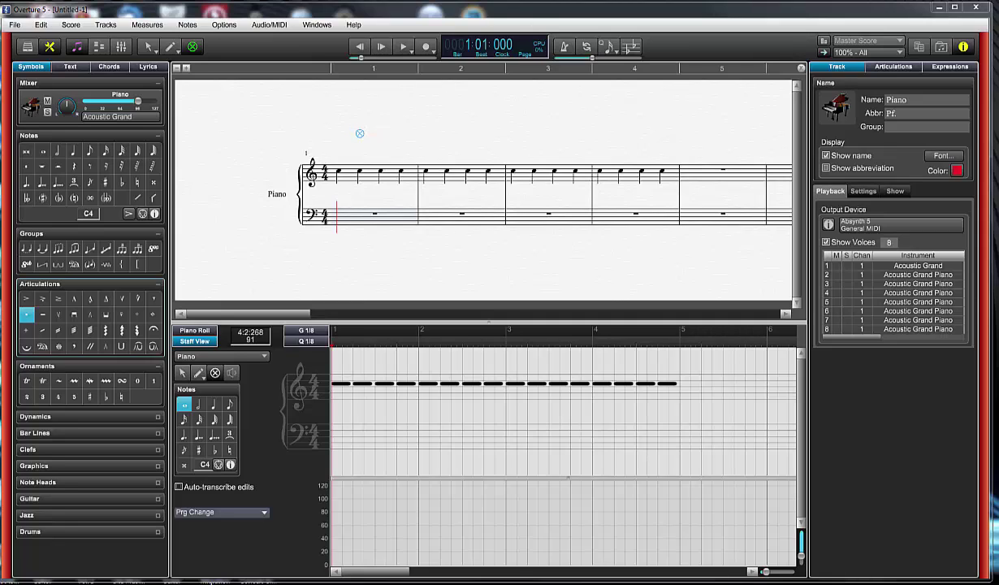
- Make staccato send Prg Change 2. Bright Acoustic Piano at note start (offset -20), program 1 at note end
right_click(320, 200)
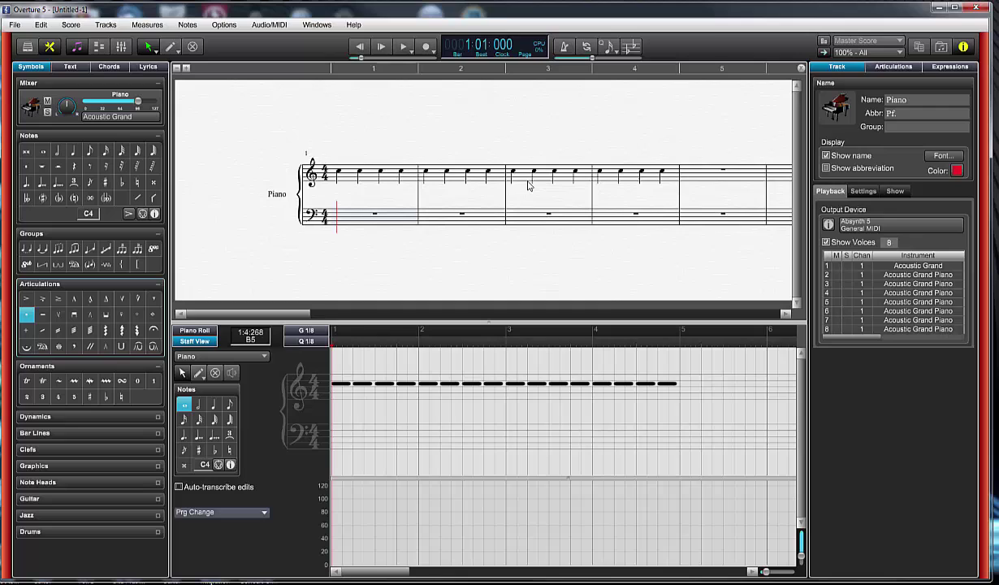
click(959, 70)
click(892, 68)
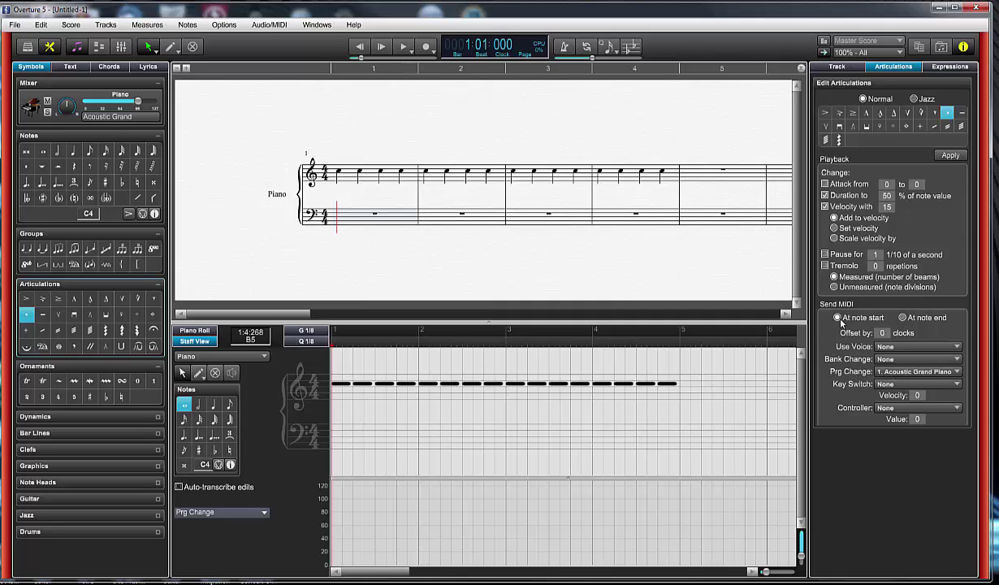
click(902, 317)
click(838, 321)
click(904, 317)
click(837, 317)
- Add a staccato to the fourth note of bar 1 with the pencil tool
key(p)
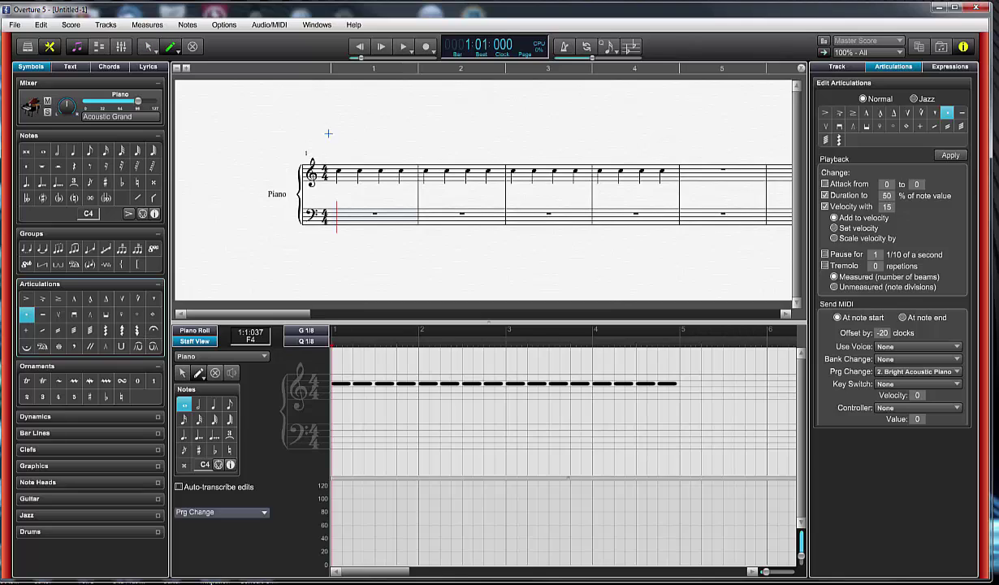
click(380, 171)
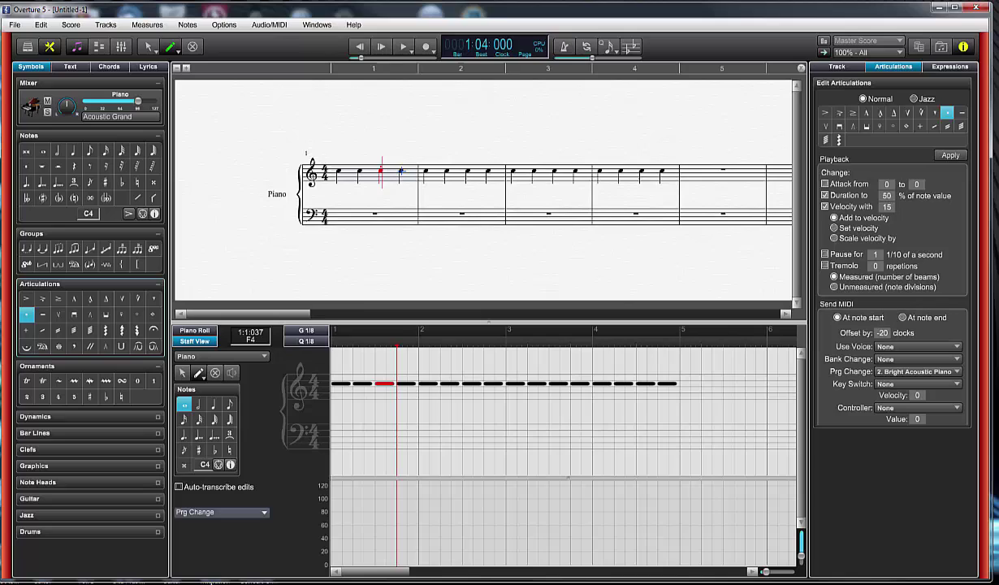
click(400, 170)
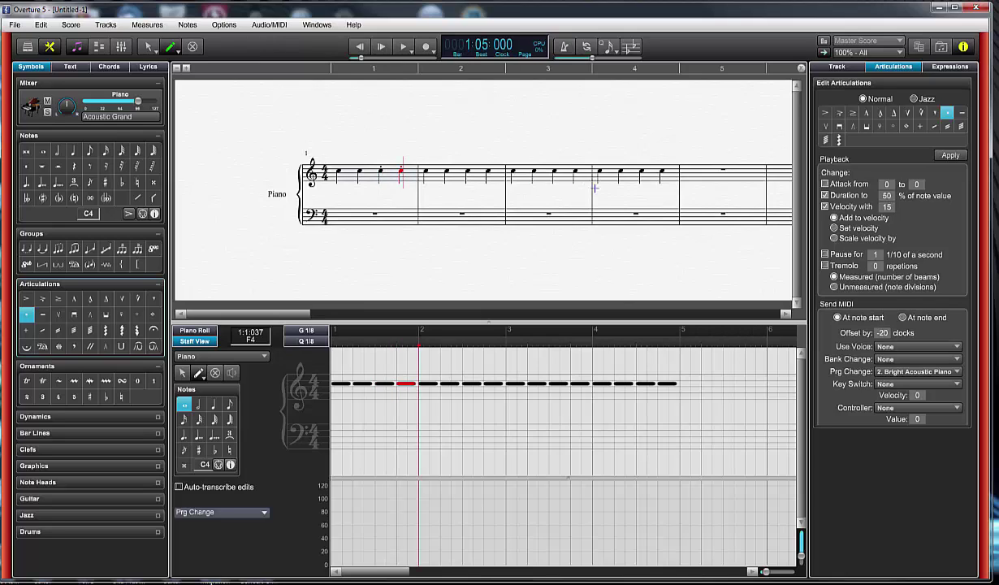
- Play the opening from the start three times to hear the staccato's sound change
click(358, 47)
click(402, 48)
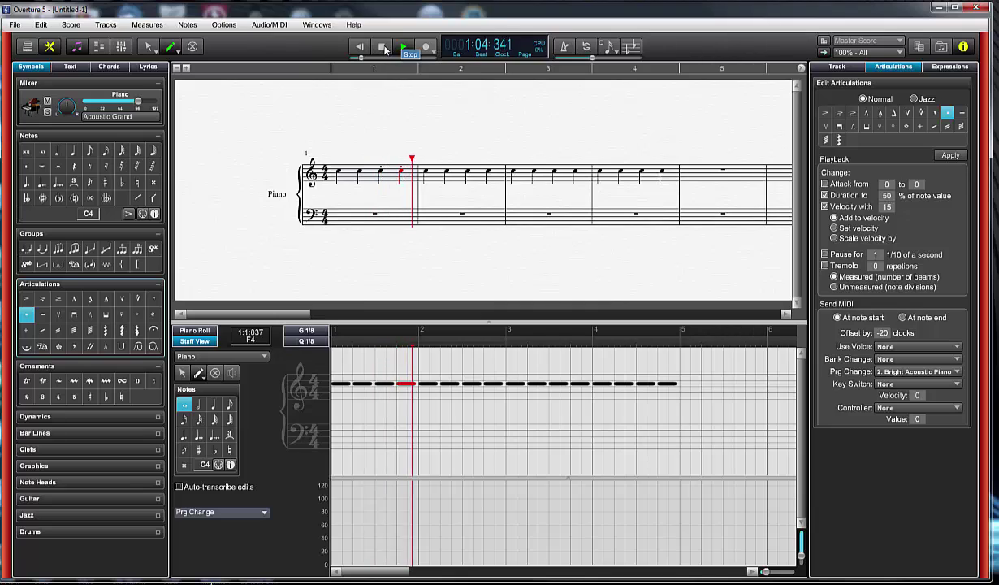
click(383, 48)
click(360, 46)
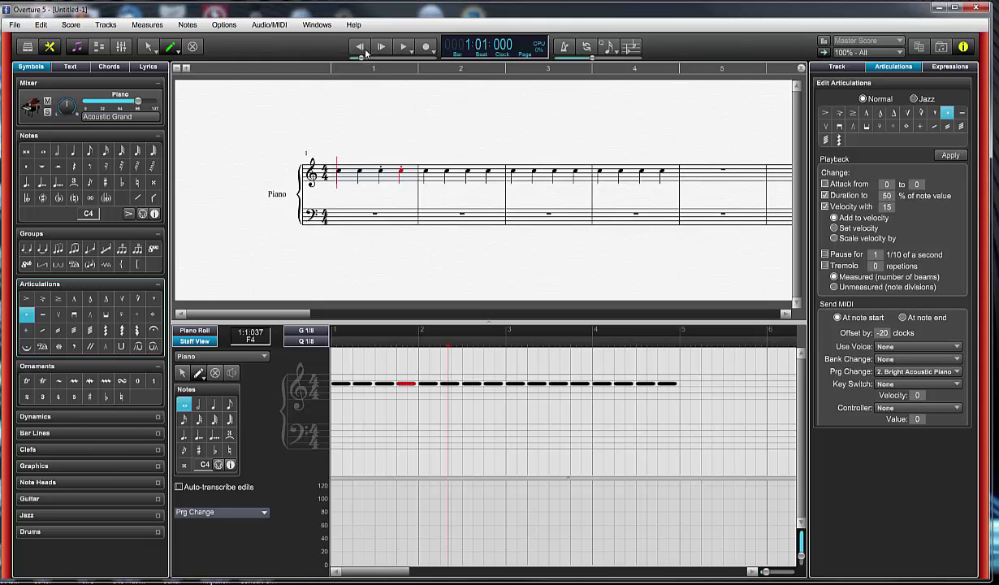
click(404, 47)
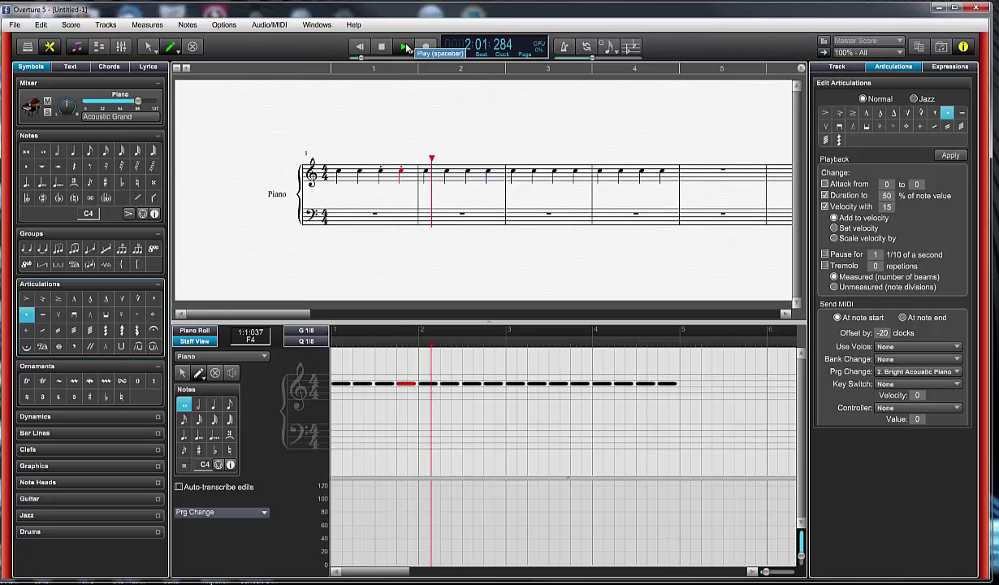
click(384, 47)
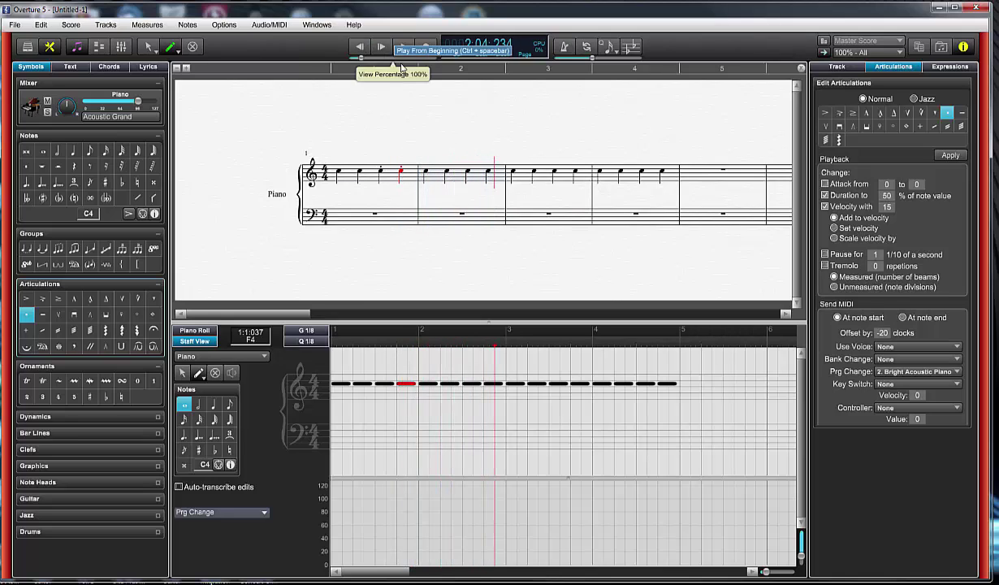
click(359, 47)
click(404, 47)
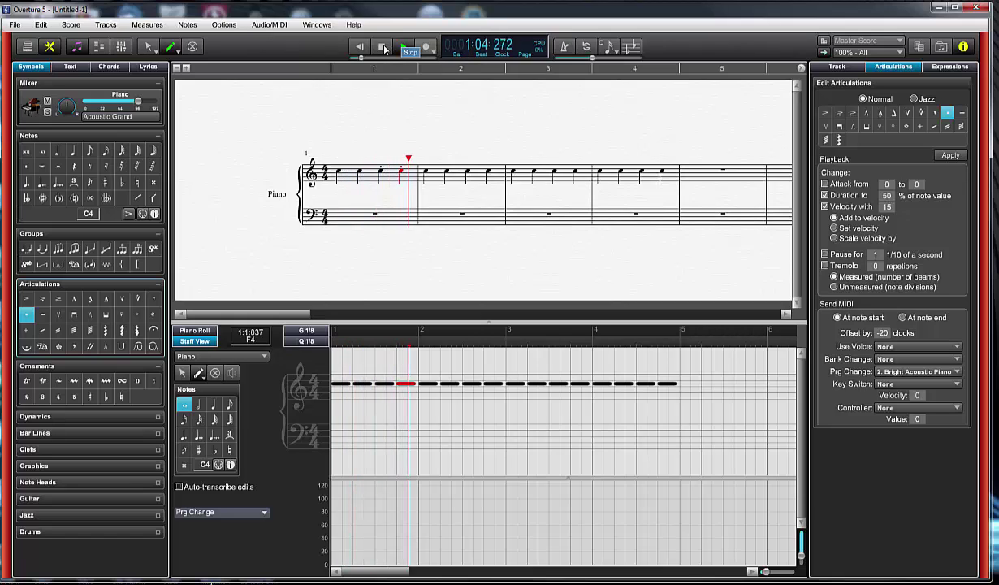
click(384, 47)
click(362, 47)
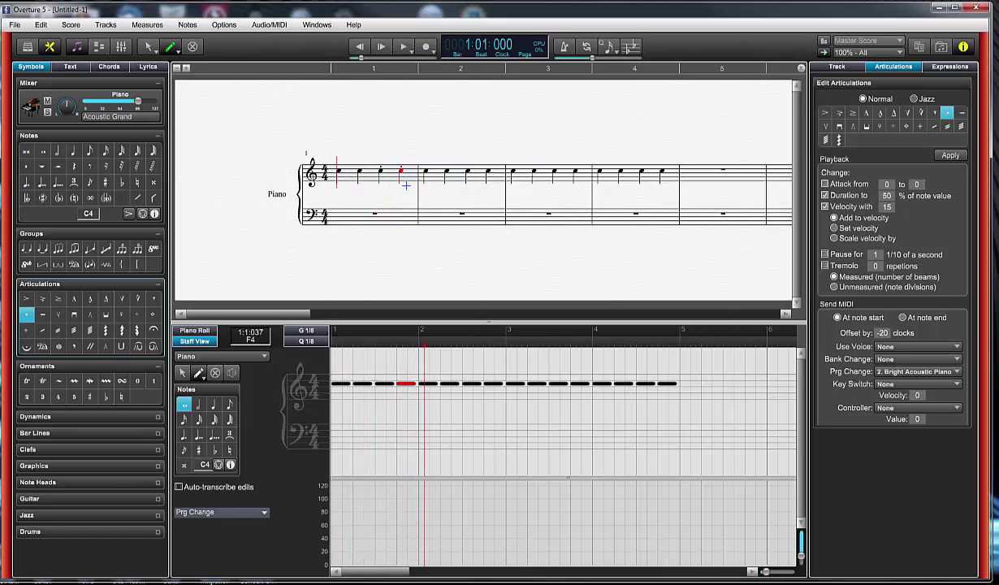
- Set the fourth note's staccato program-change offset to 0 in Edit Articulation
right_click(381, 171)
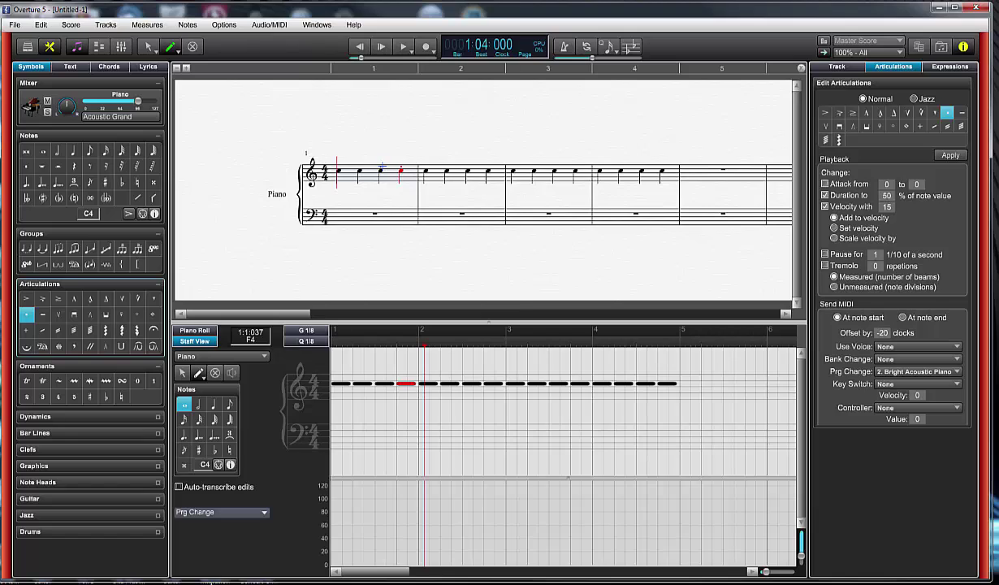
click(381, 163)
key(ctrl+a)
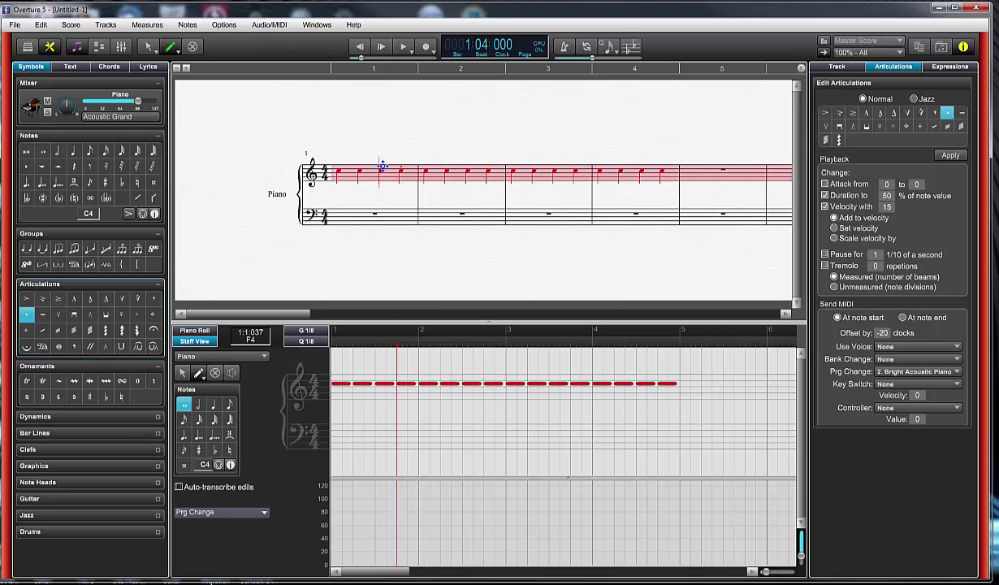
click(401, 157)
double_click(371, 161)
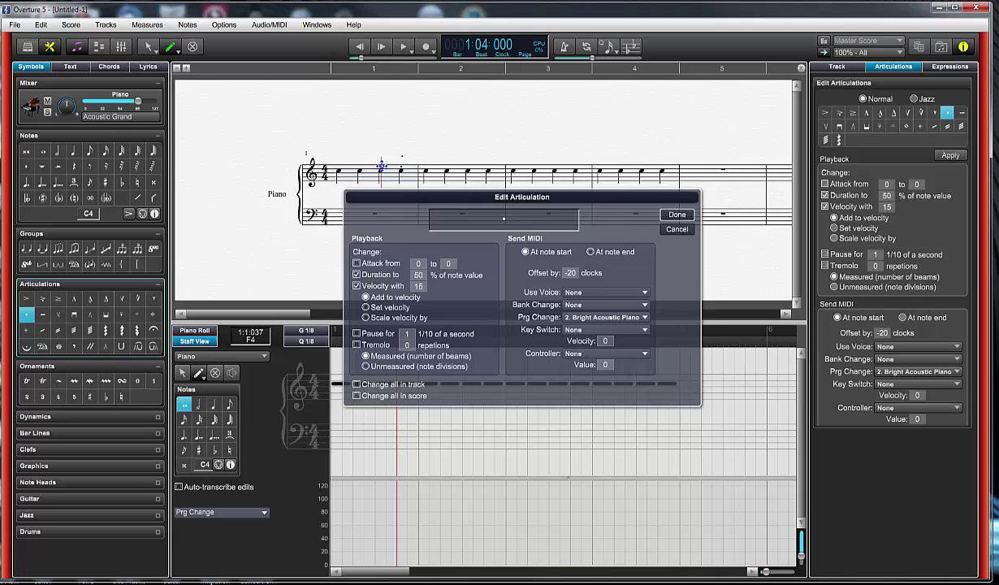
double_click(568, 273)
text(0)
click(672, 216)
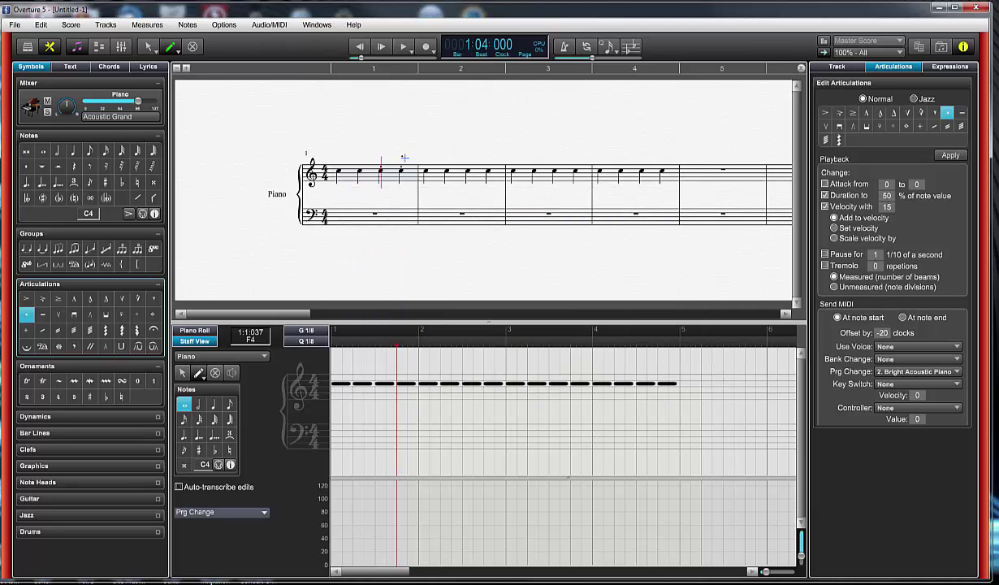
- Rewind and play the score to check the staccato's program change at note start
click(195, 47)
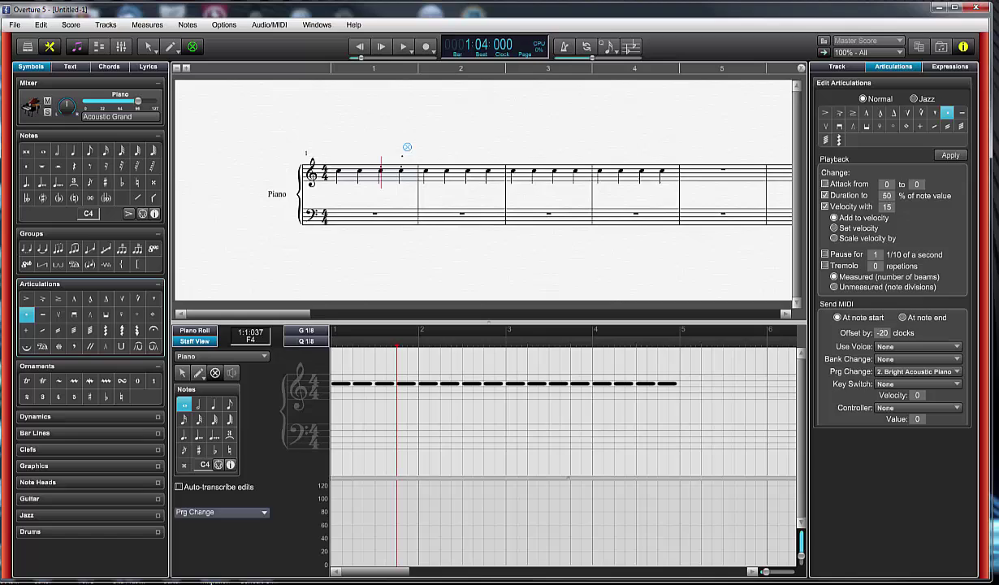
key(Right)
key(Escape)
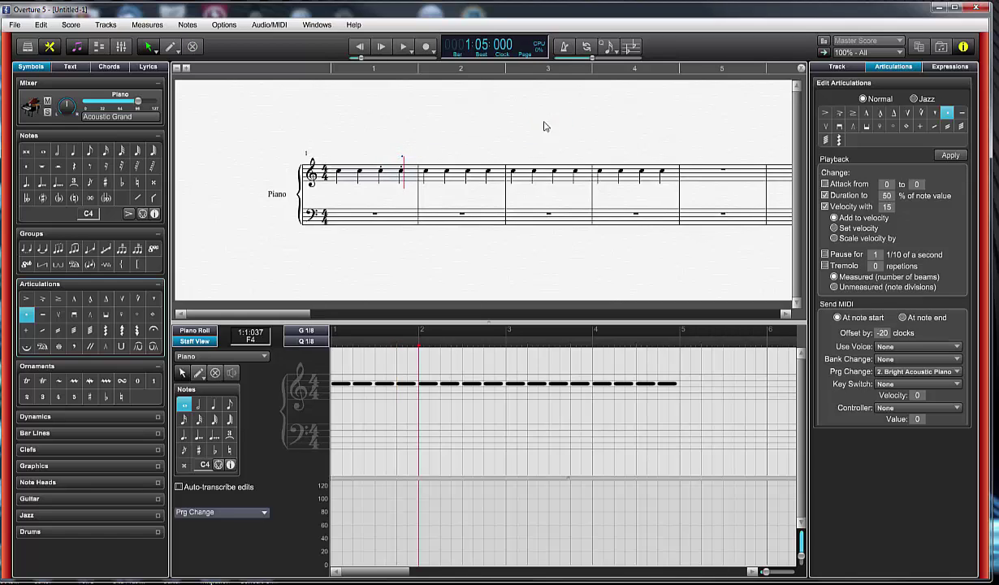
click(360, 46)
click(404, 46)
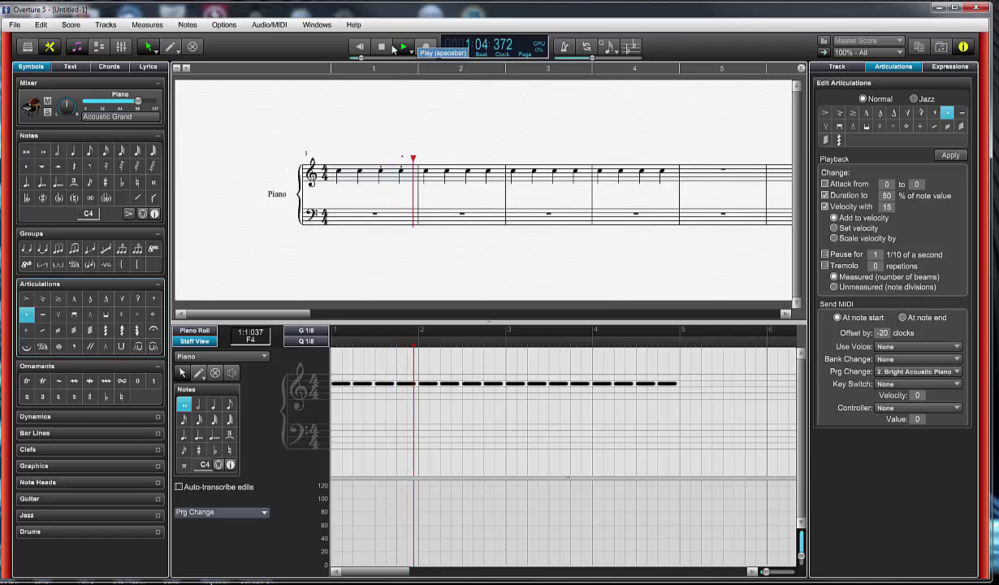
click(394, 48)
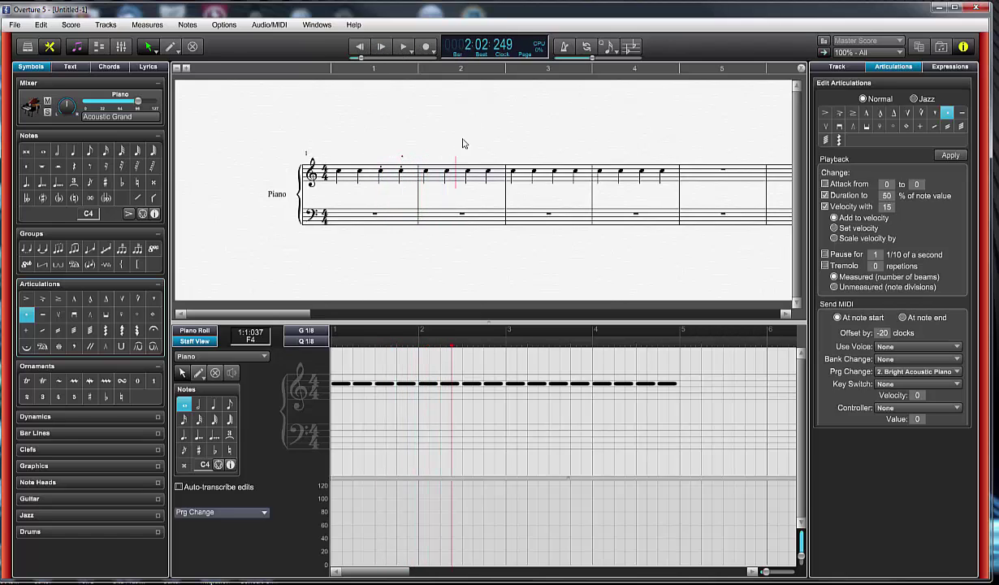
- Move the playback position to bar 1's fourth note and place a staccato on a bar 1 note
click(192, 47)
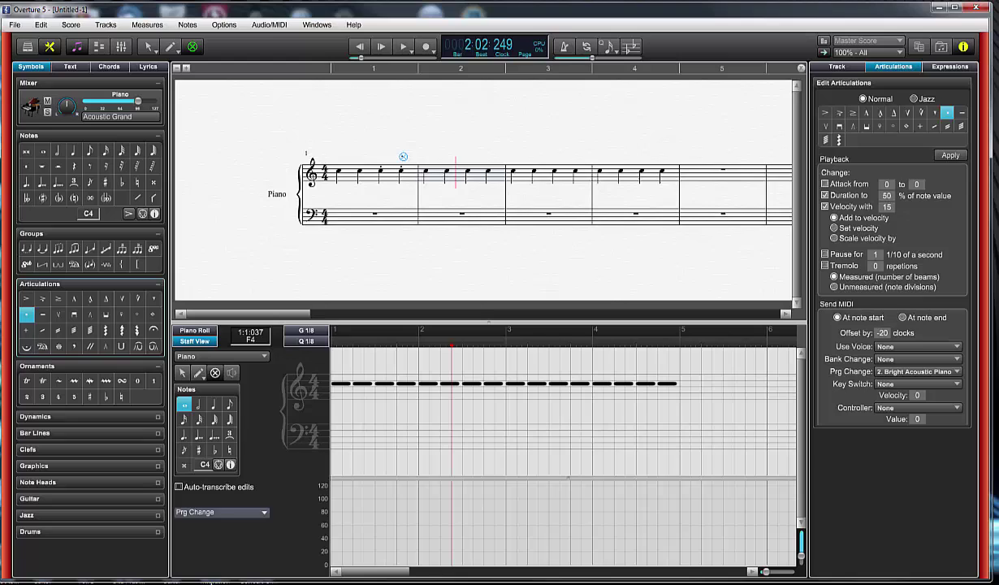
click(401, 155)
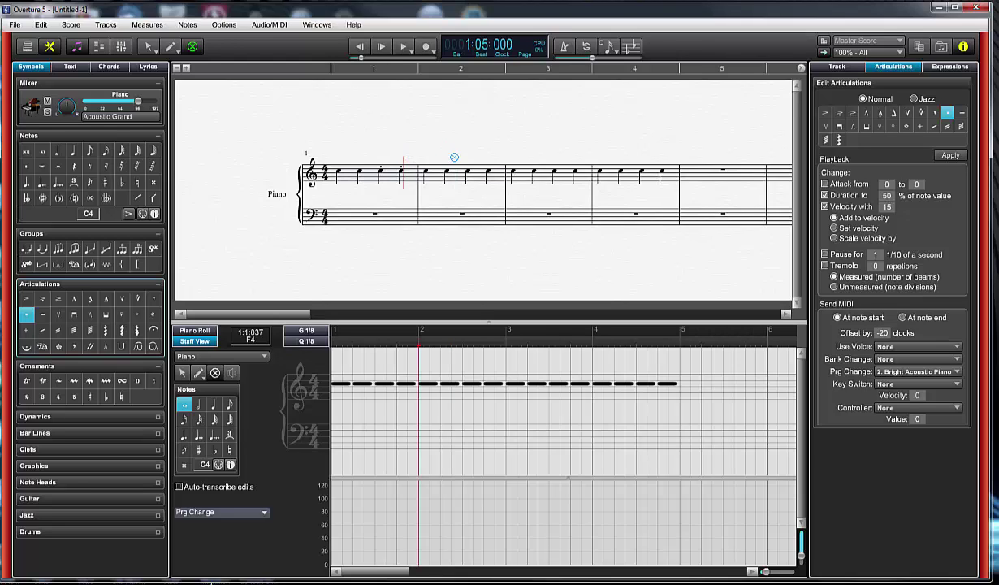
key(Escape)
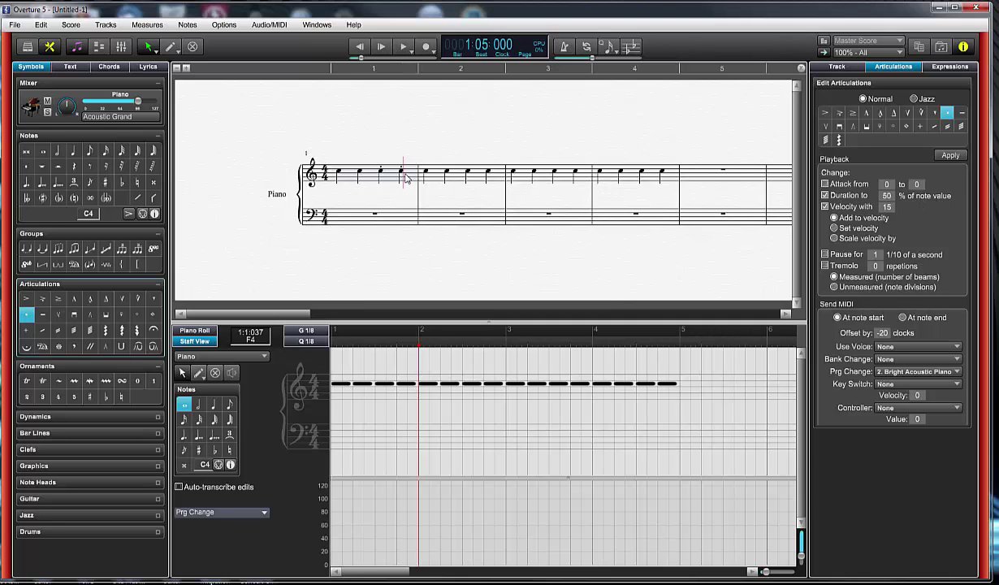
click(378, 169)
- Make the accent send Prg Change 3. Electric Grand Piano with a -20 clock offset
click(829, 115)
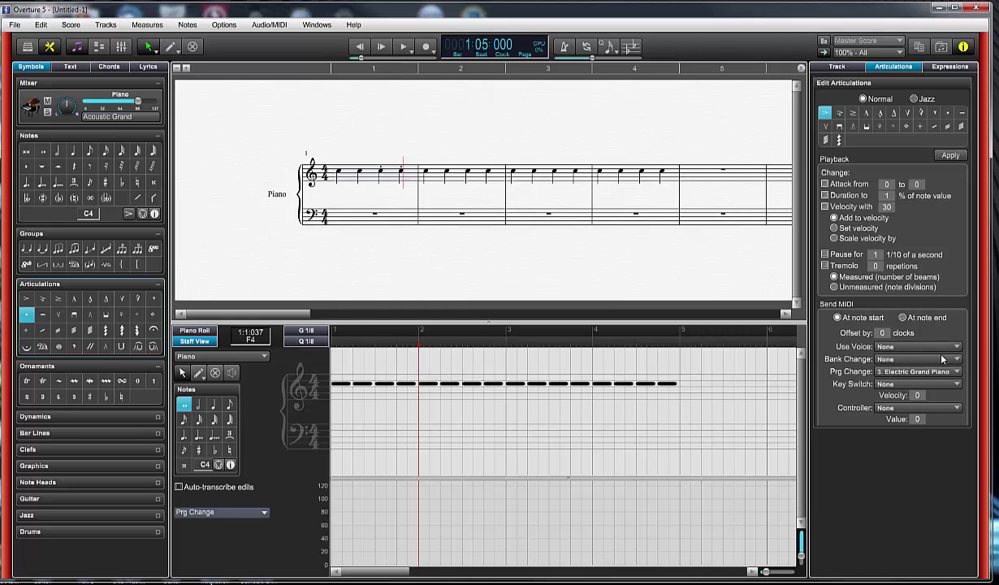
click(867, 371)
click(866, 369)
click(902, 317)
click(837, 318)
click(880, 333)
click(950, 155)
- Accent the first two notes of bar 3 and play back from the start
click(25, 300)
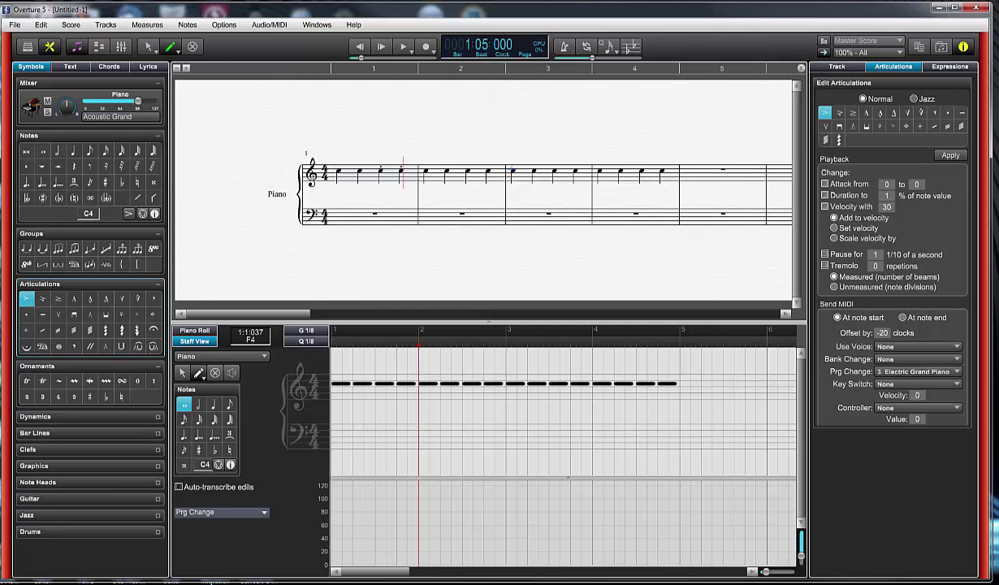
click(512, 164)
click(533, 161)
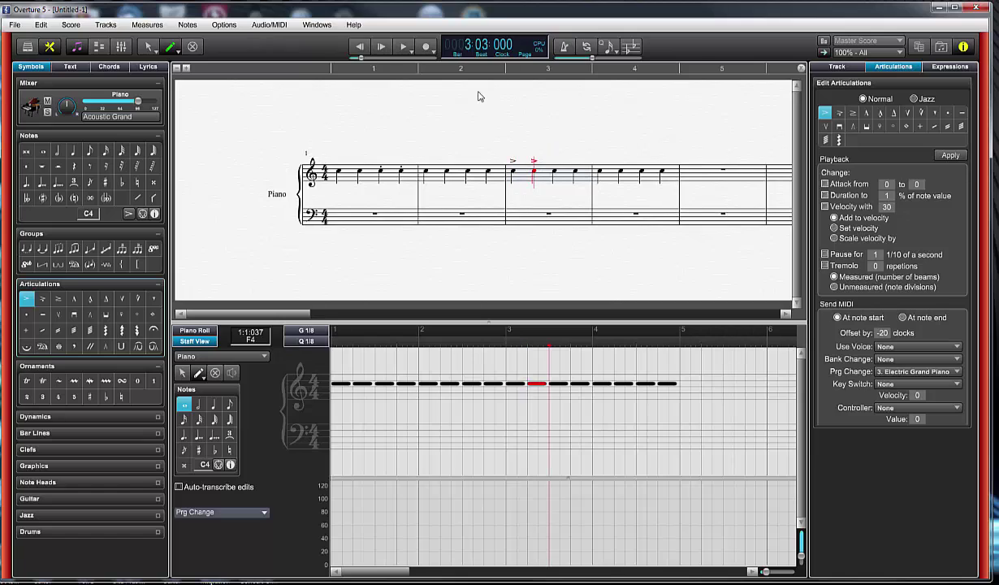
click(358, 48)
click(403, 47)
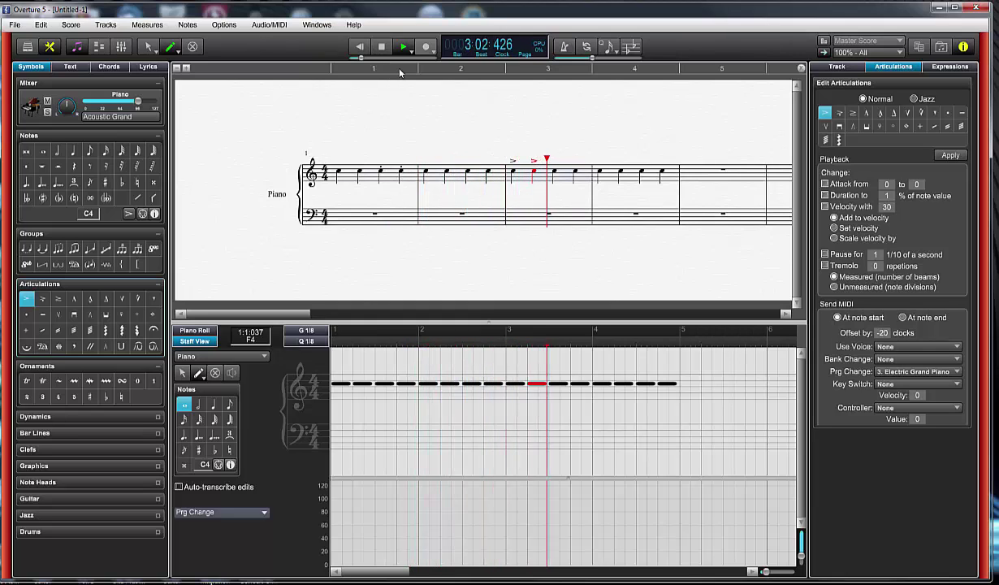
key(space)
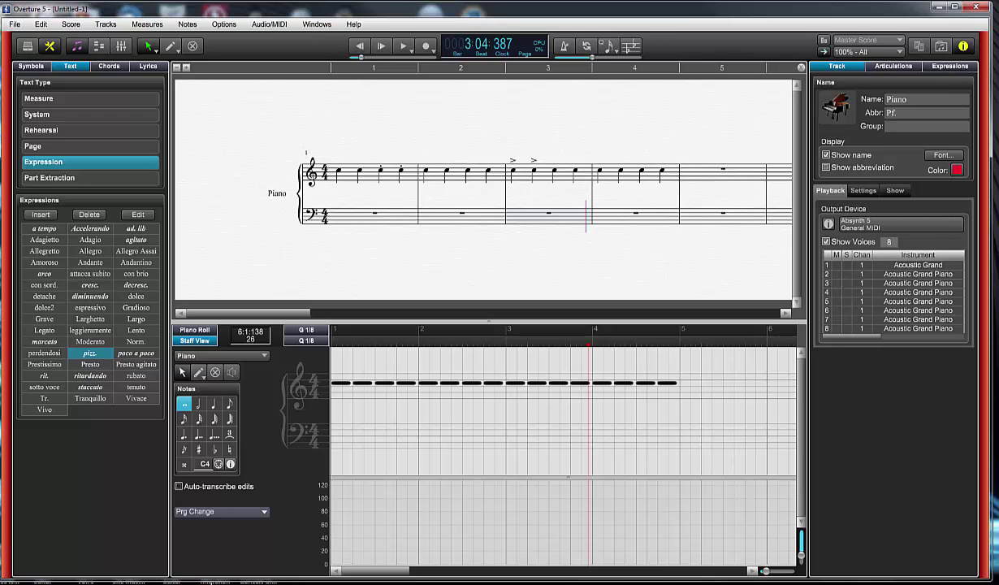
- Set the pizz expression to send 3. Electric Grand Piano and pick pizz. from the palette
click(930, 67)
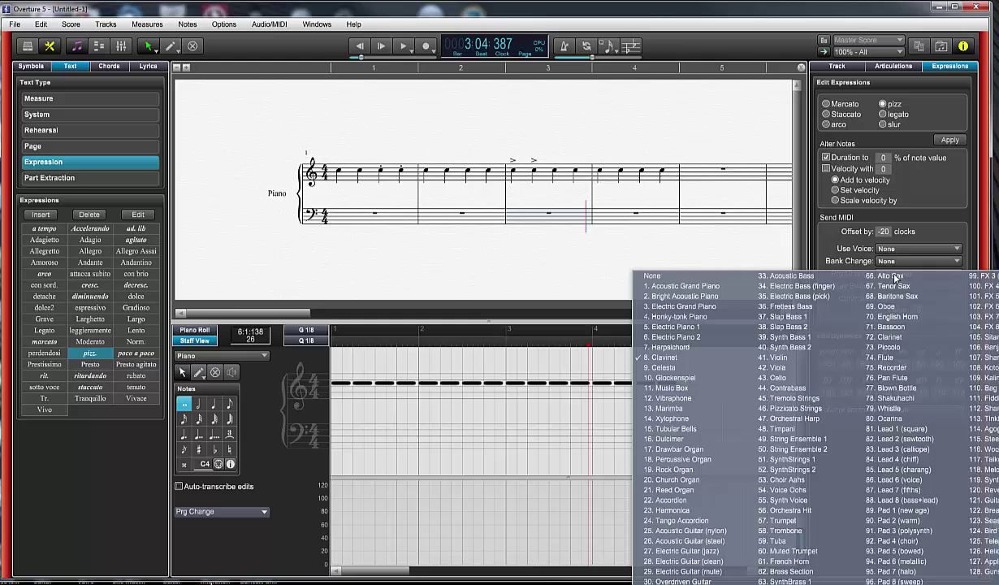
click(879, 274)
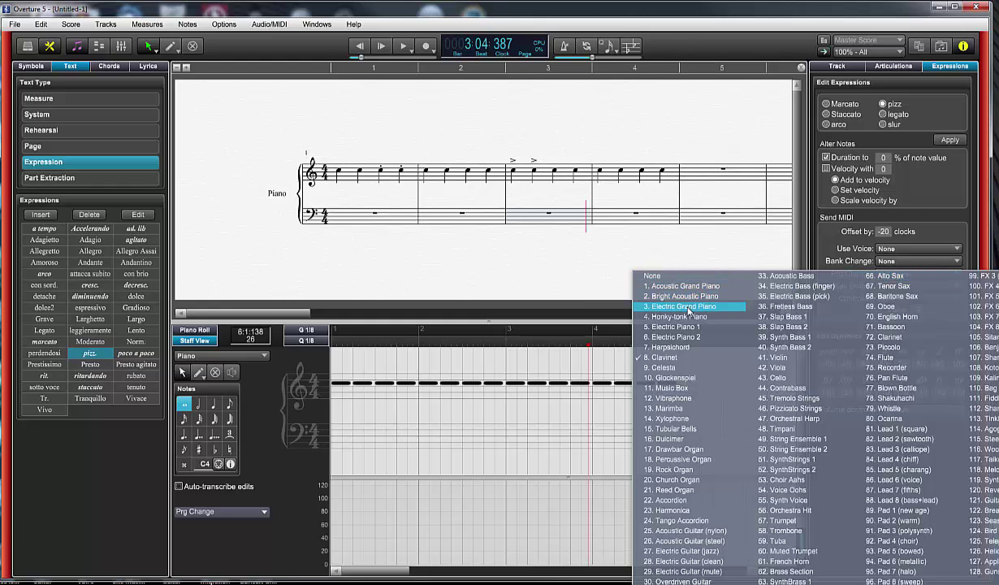
click(688, 307)
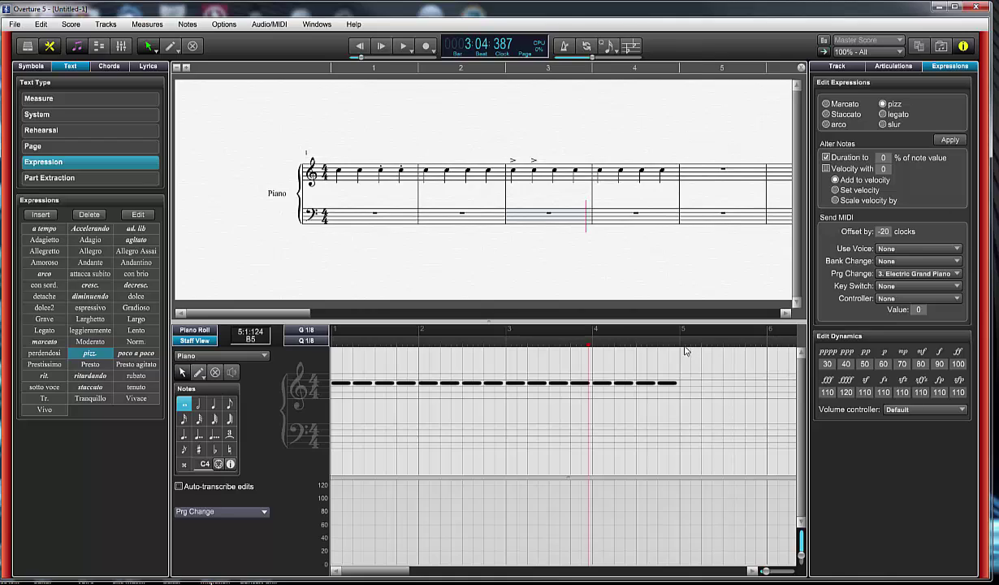
click(93, 355)
- Place a pizz. marking above bar 4 and drag it to the bar's first beat
click(627, 155)
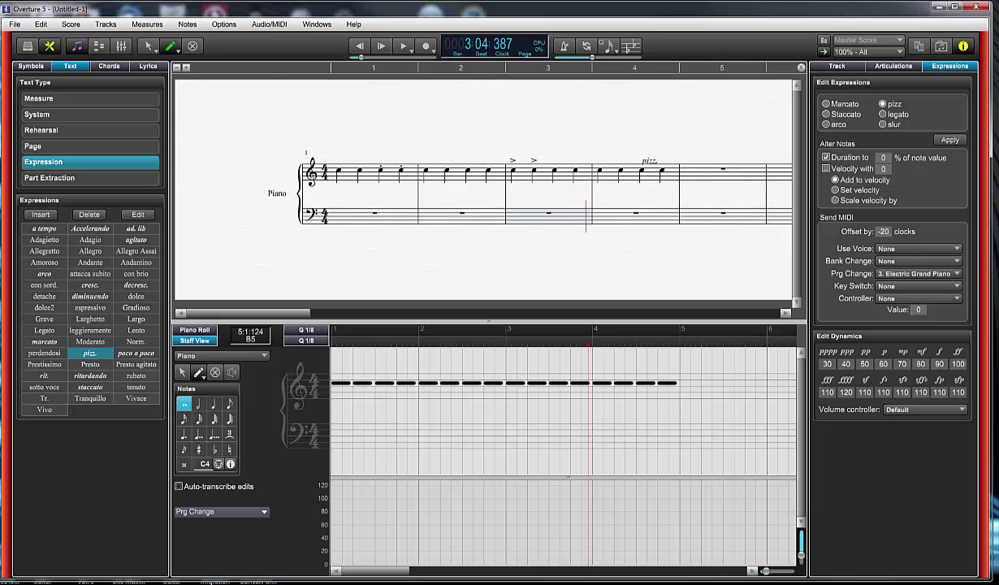
drag(649, 160, 605, 166)
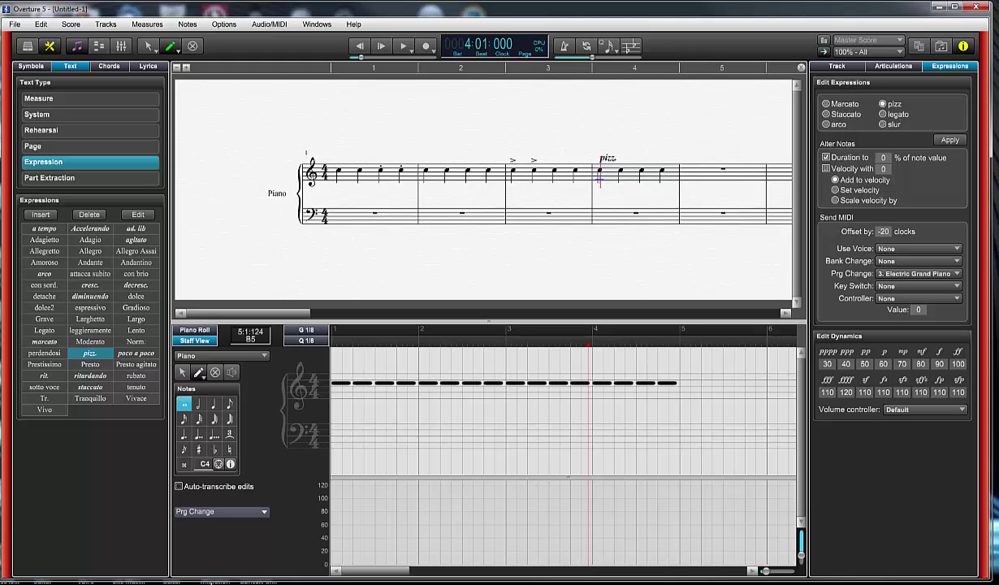
drag(607, 157, 582, 152)
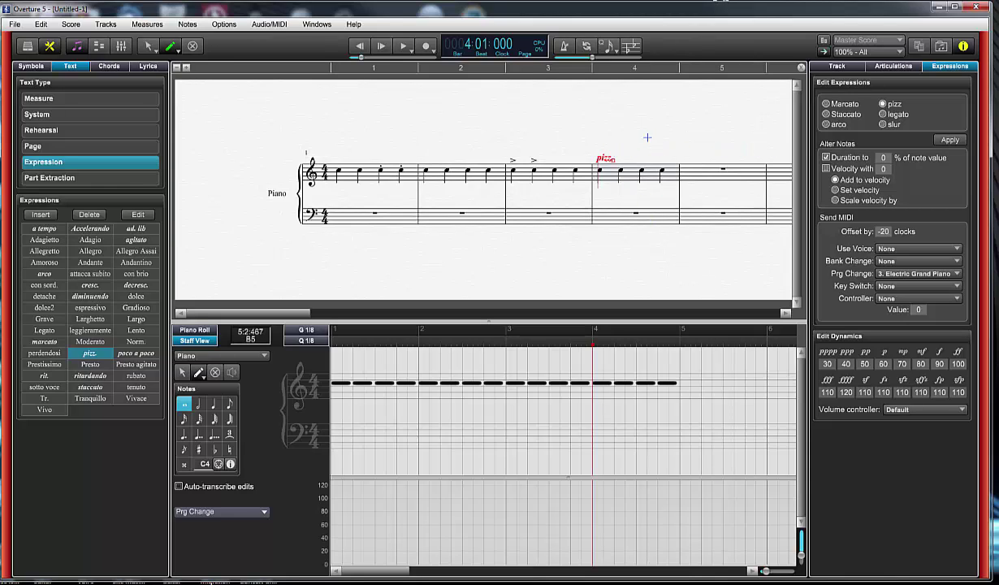
double_click(606, 159)
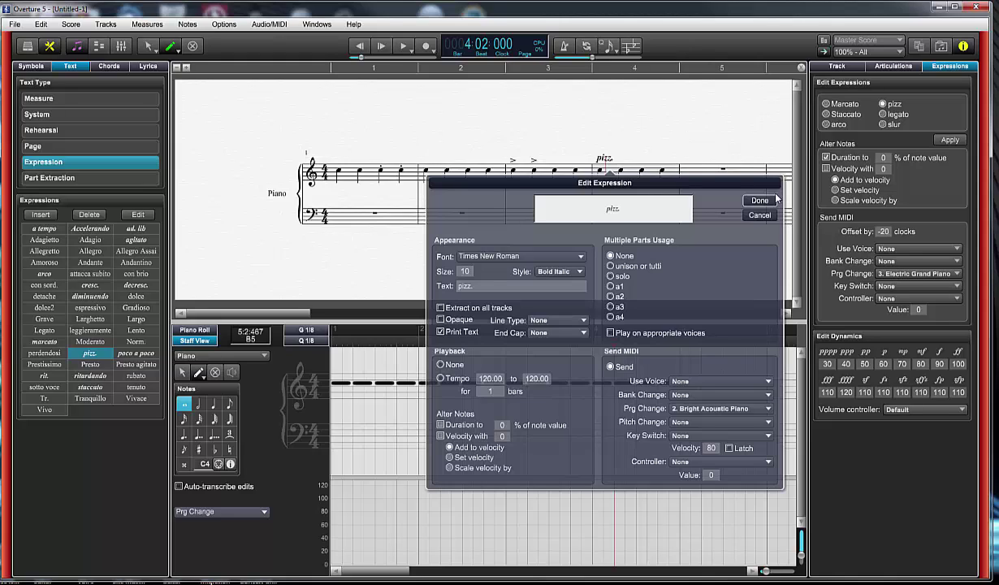
click(759, 216)
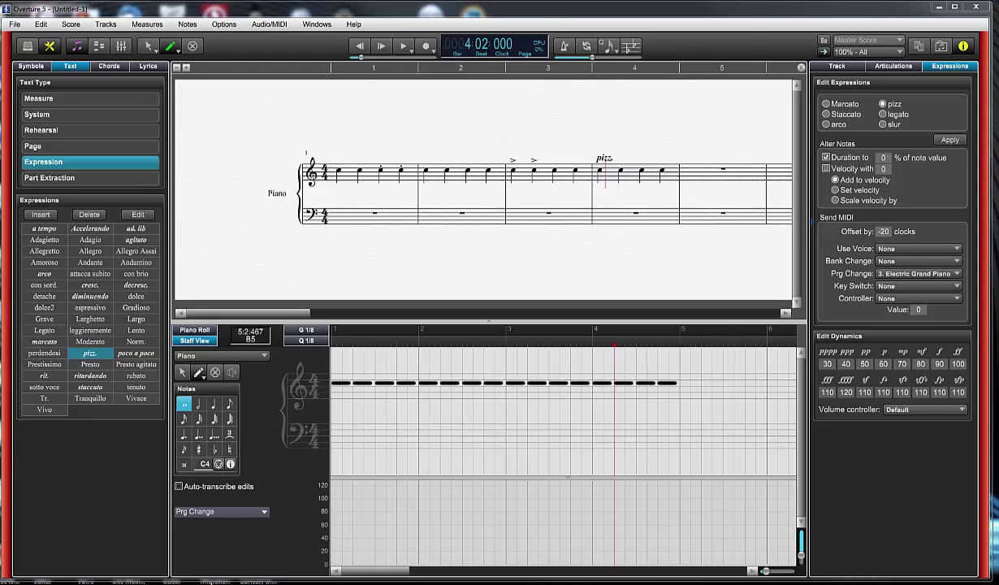
- Change the pizz program change to 4. Honky-tonk Piano and apply it
click(899, 278)
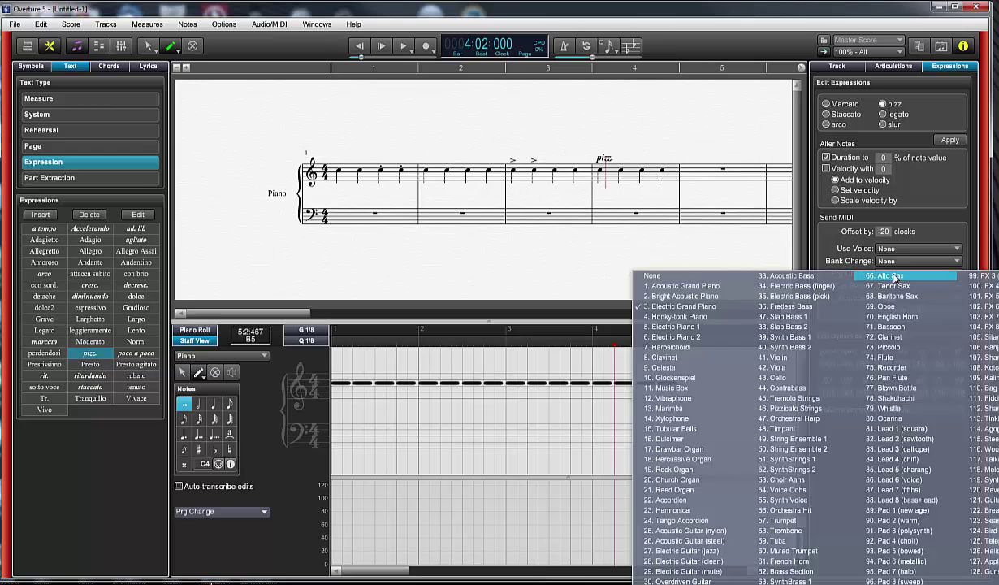
click(698, 311)
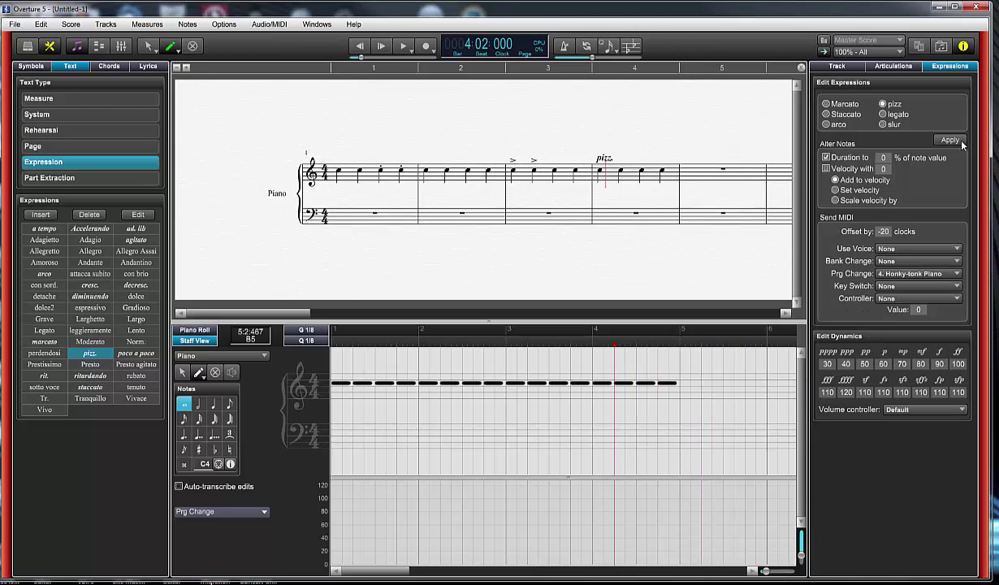
click(918, 139)
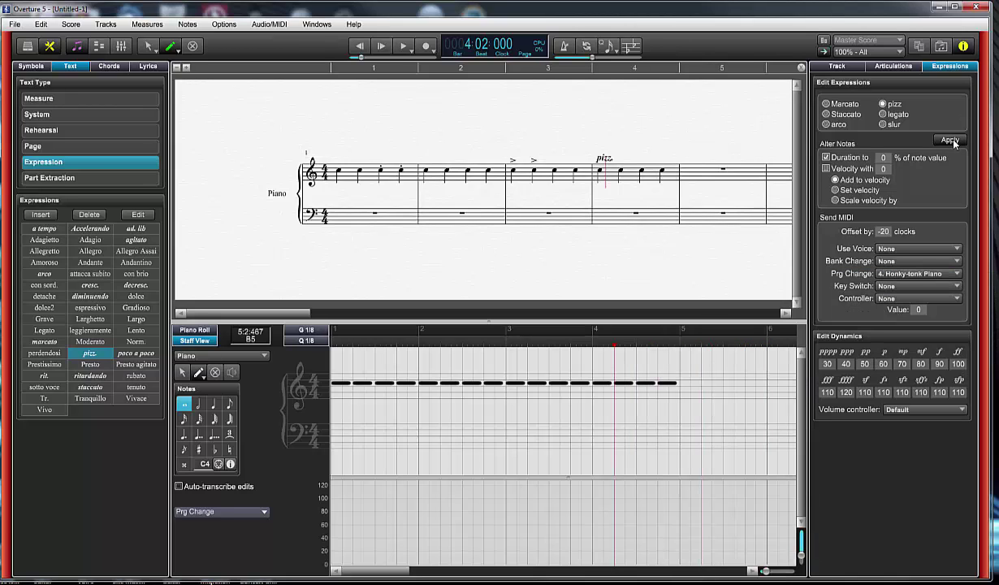
- Place a second pizz. marking over bar 4's third note and check its settings
click(90, 353)
click(643, 160)
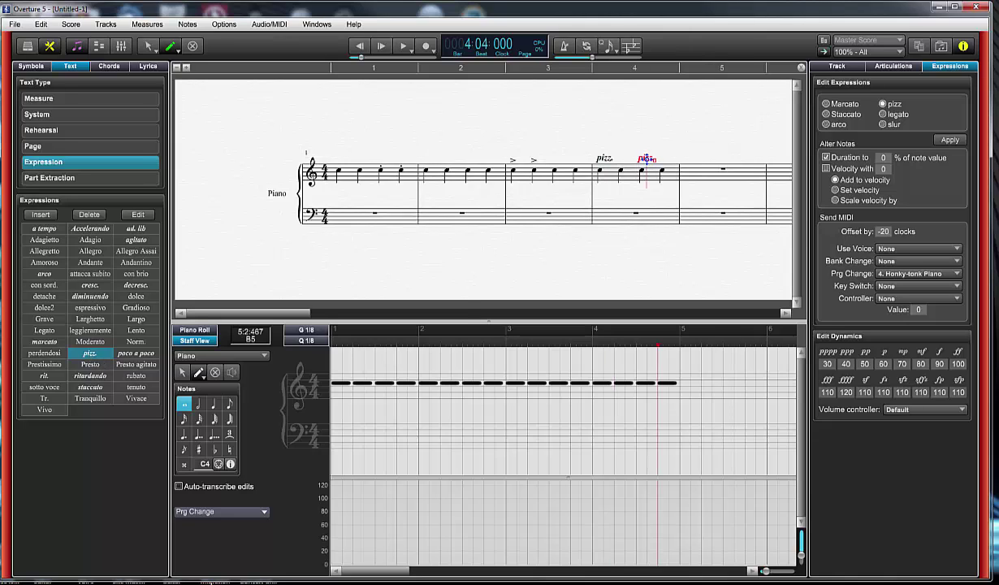
double_click(643, 159)
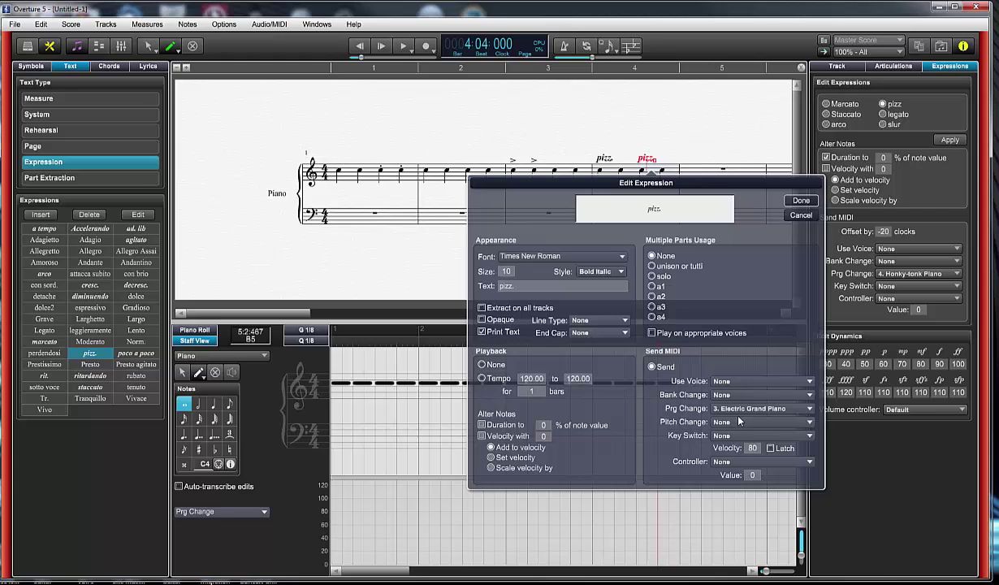
click(800, 217)
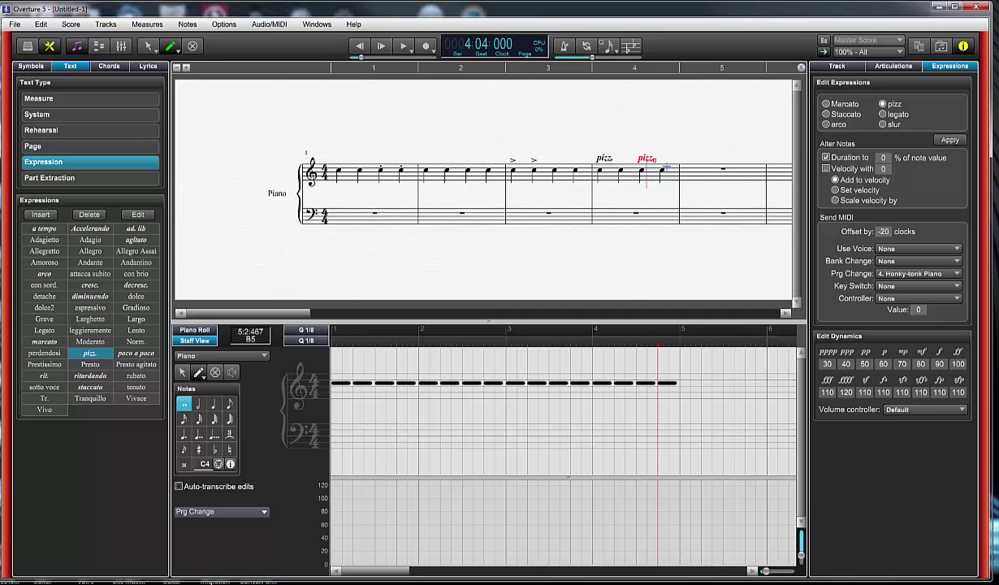
click(890, 274)
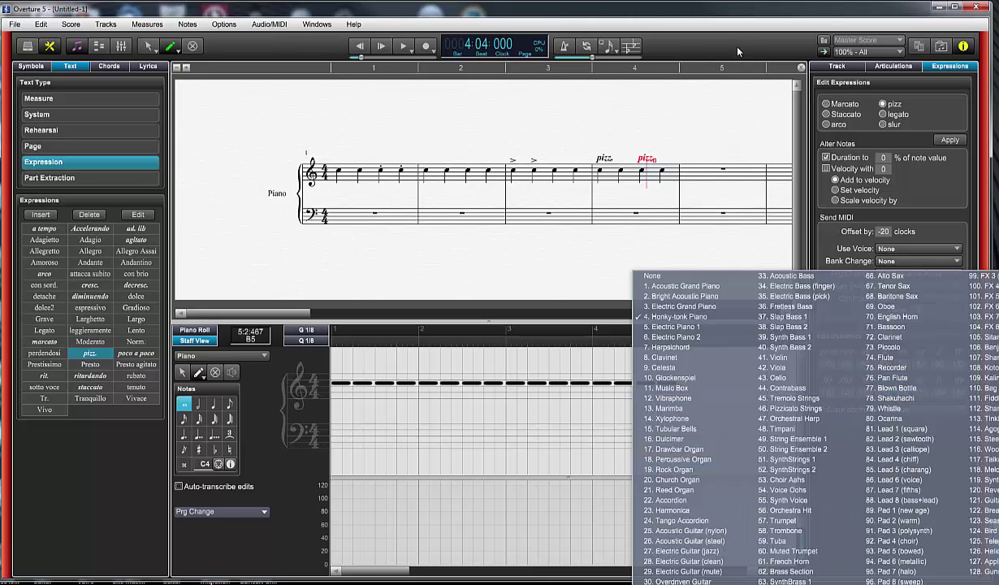
click(741, 16)
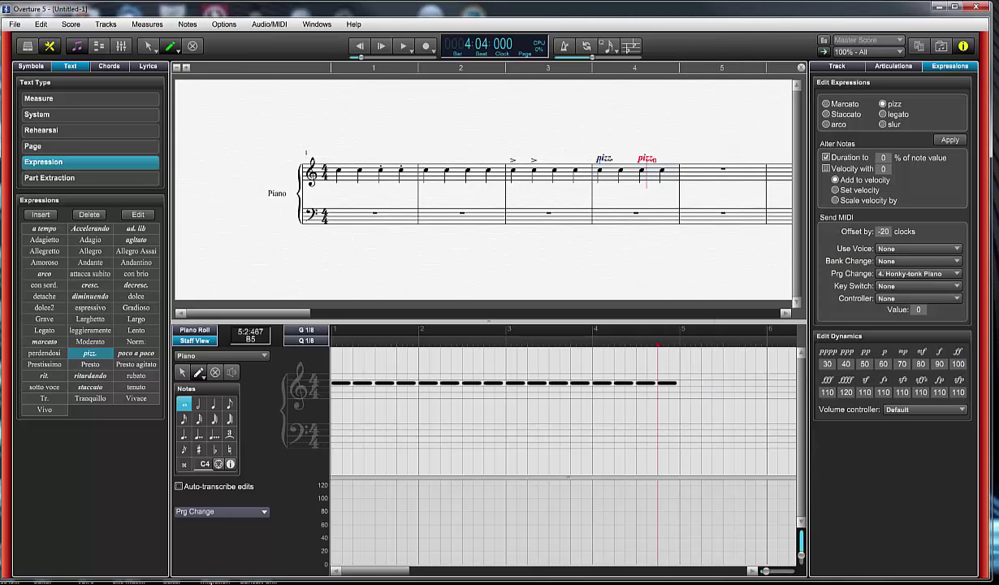
double_click(605, 156)
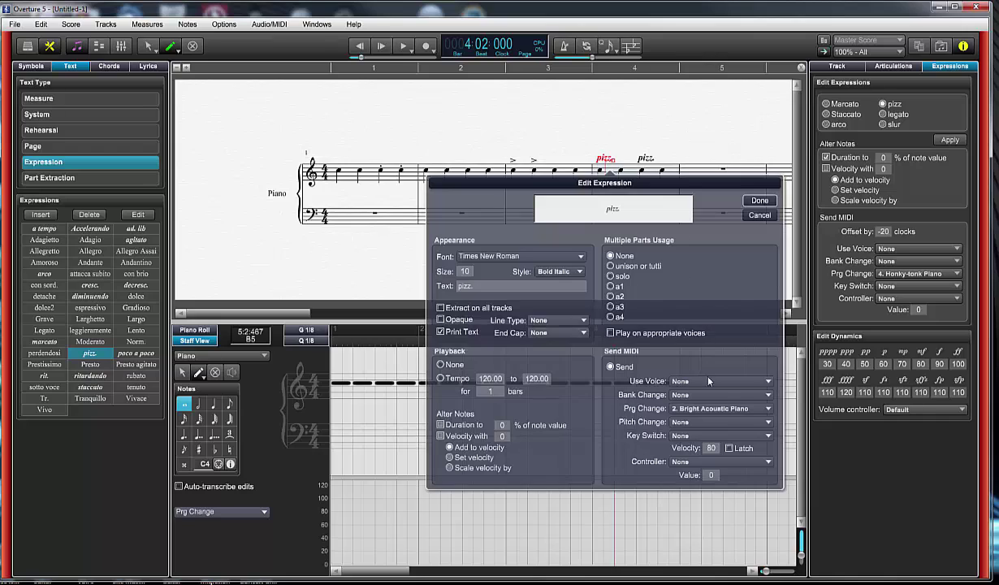
click(760, 216)
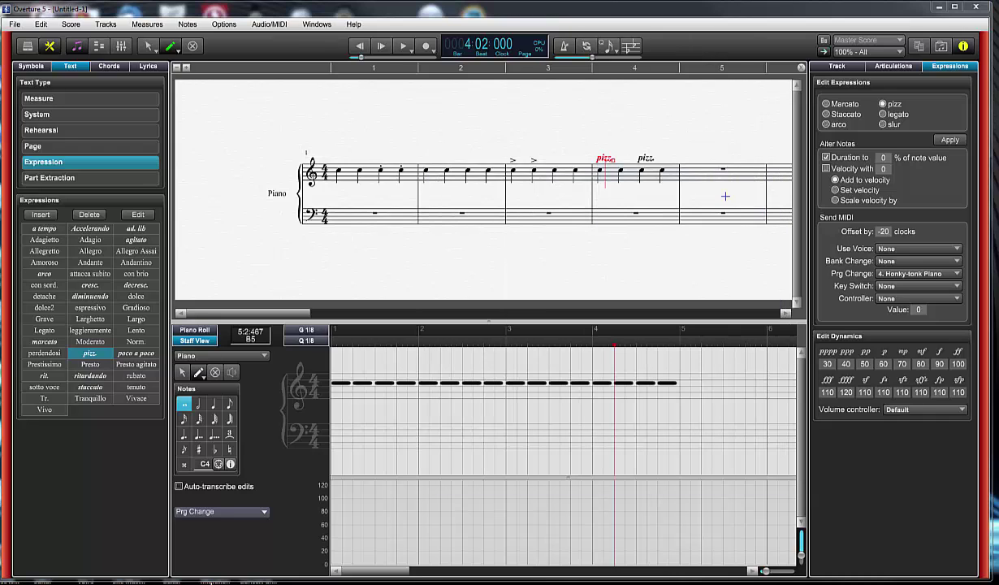
double_click(644, 158)
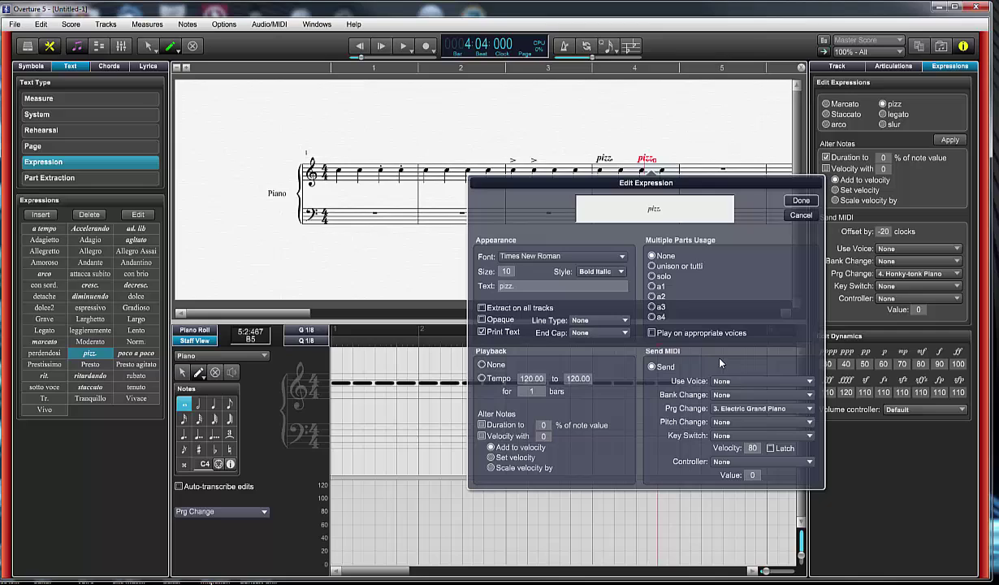
click(781, 203)
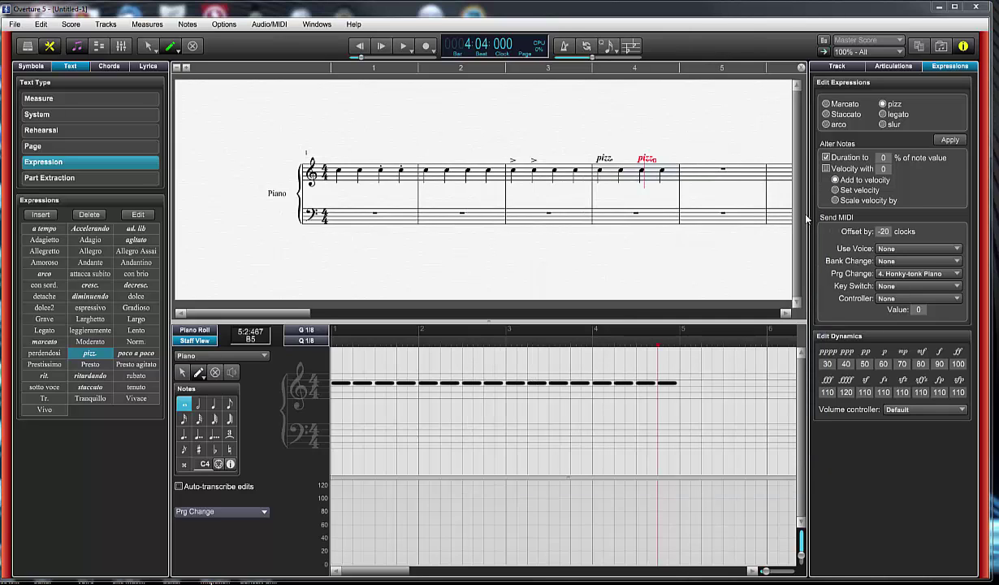
mouse_move(644, 161)
mouse_down()
mouse_move(621, 157)
mouse_move(646, 158)
mouse_up()
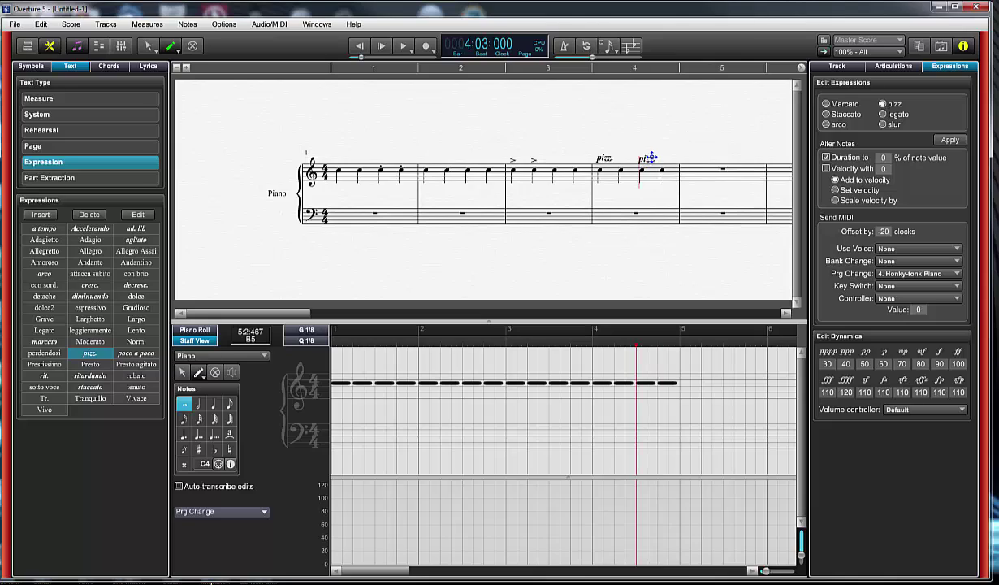
click(530, 89)
- Play the score from the start through bar 4, then select the -20 clock offset value
click(360, 46)
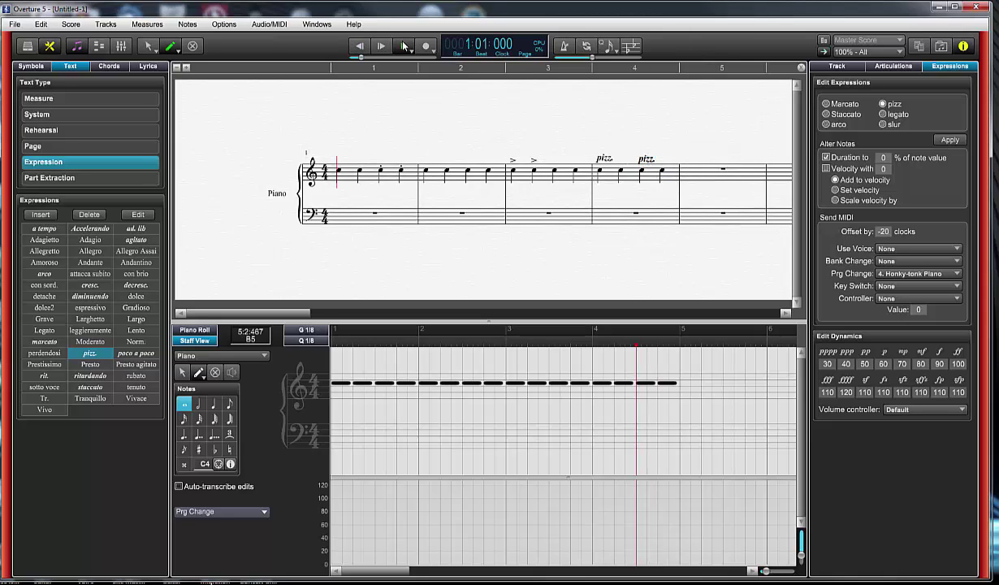
click(403, 46)
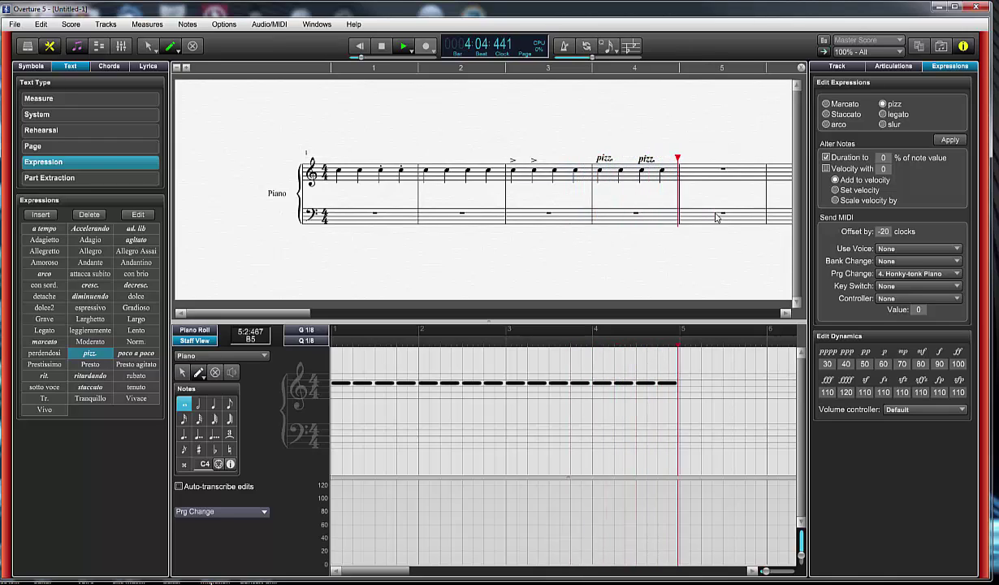
click(381, 46)
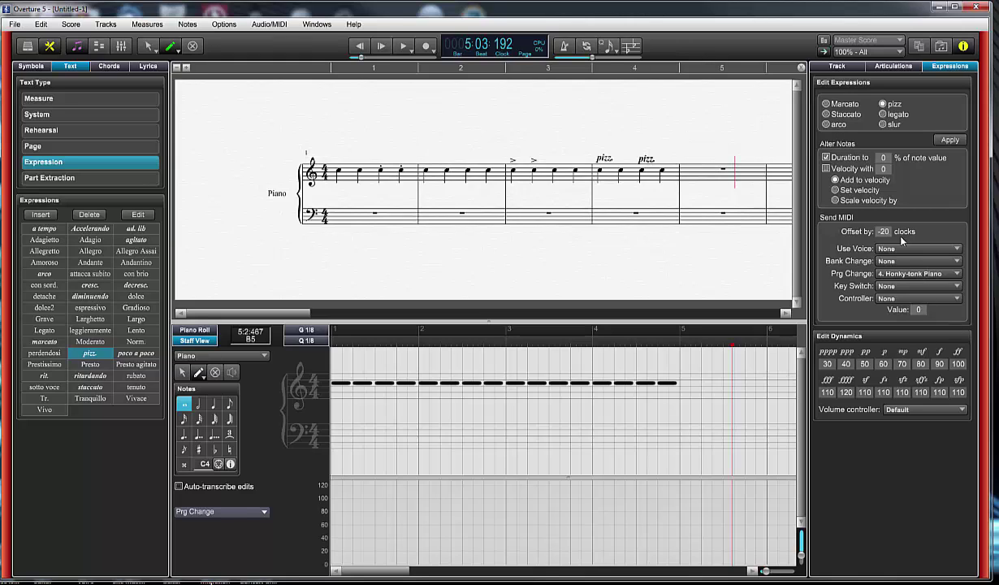
double_click(890, 232)
- Check the first pizz. marking's settings and drag it to just before bar 4's third note
double_click(587, 154)
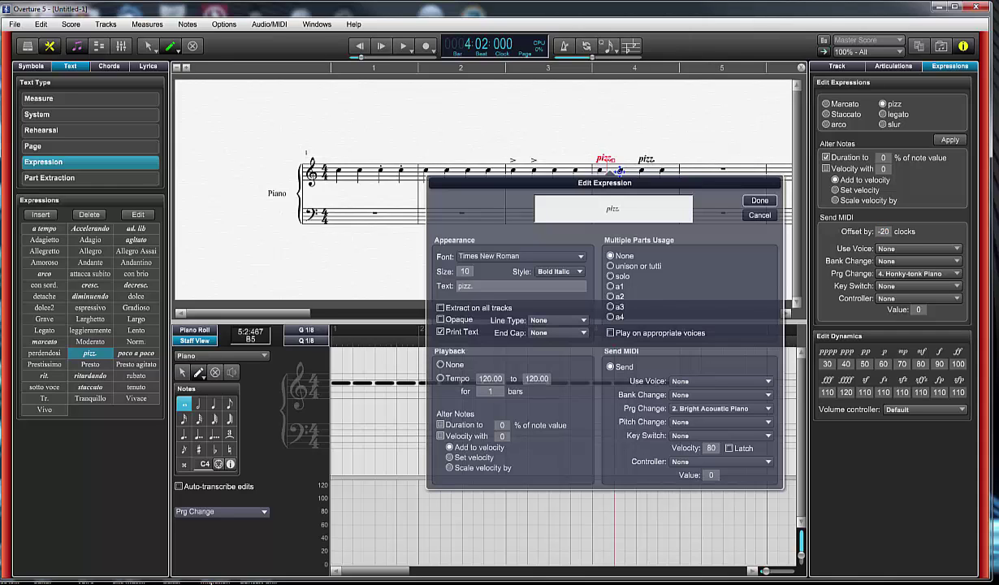
click(754, 216)
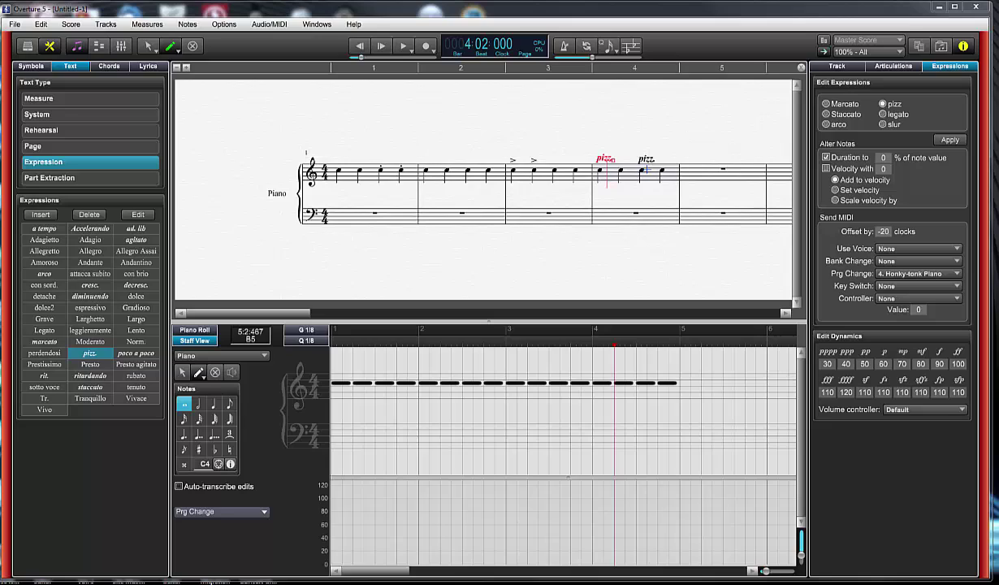
drag(606, 160, 643, 159)
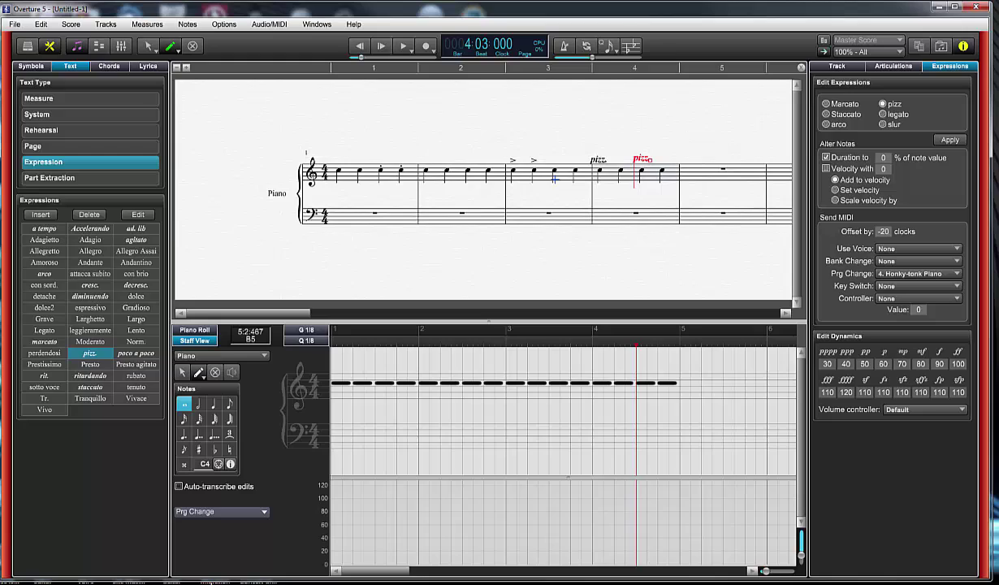
- Add a pizz. above bar 2's last beat, switch to the select tool and start playback
click(485, 151)
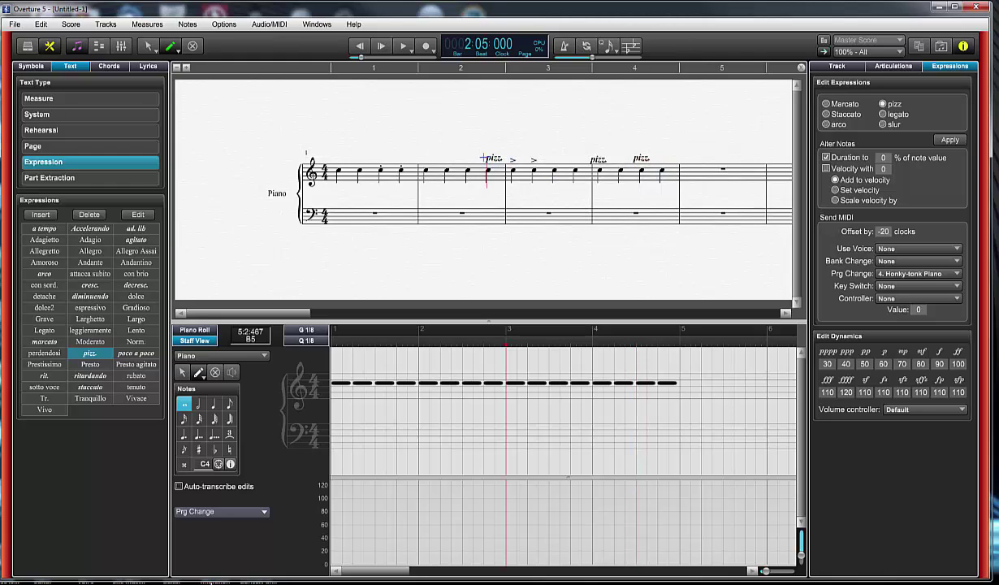
key(Escape)
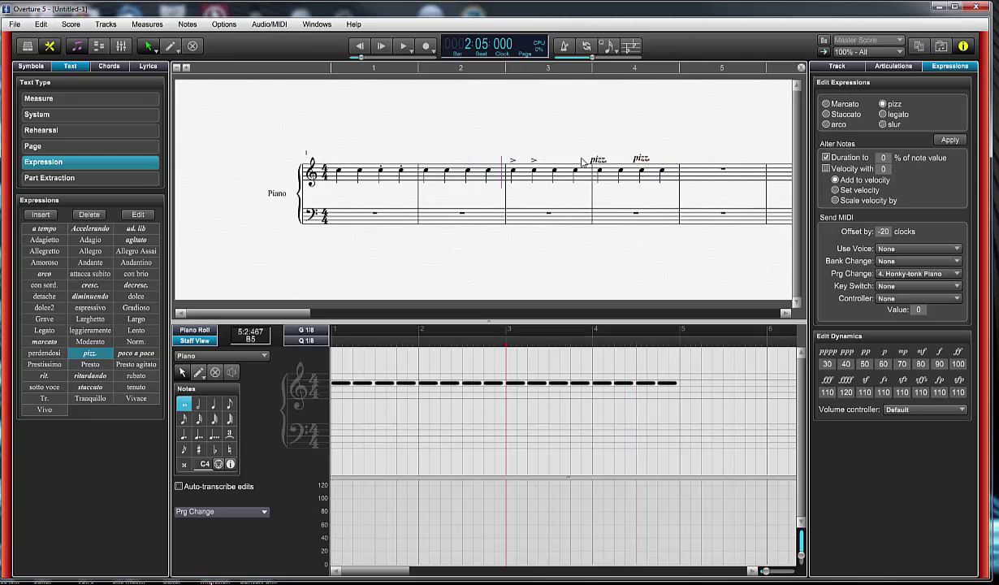
click(404, 46)
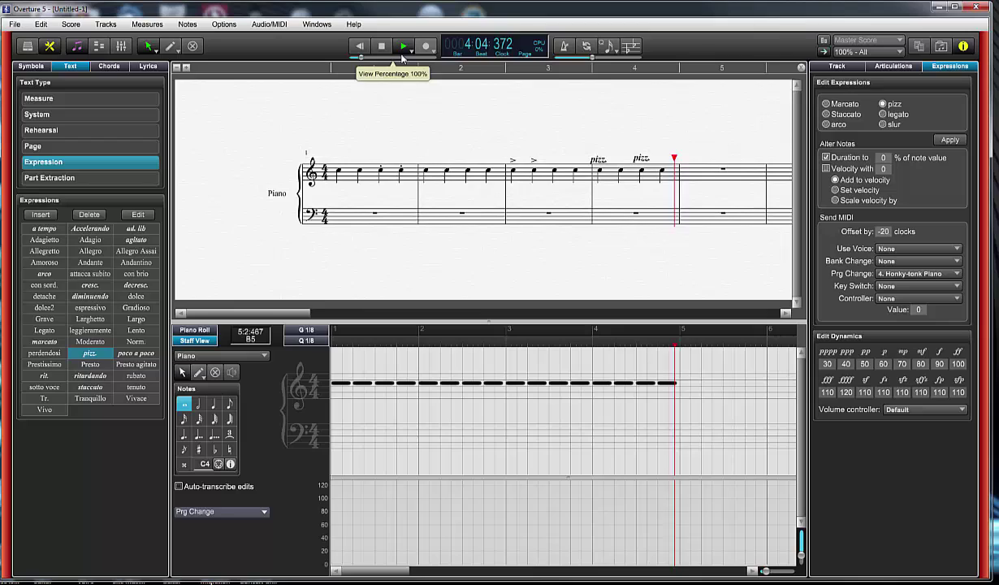
- Stop playback, nudge the second pizz. right and inspect both pizz. markings in bar 4
click(388, 48)
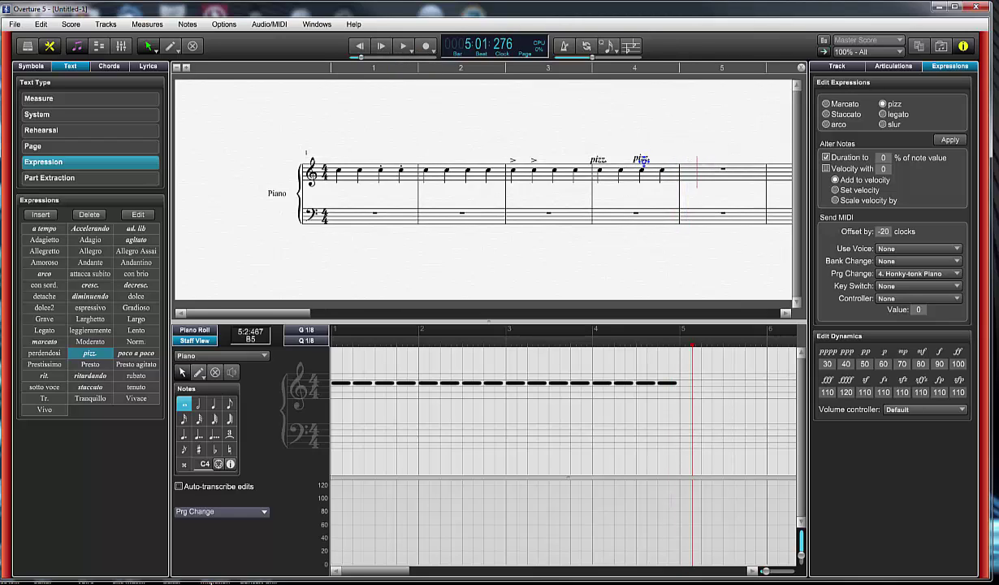
drag(641, 159, 648, 160)
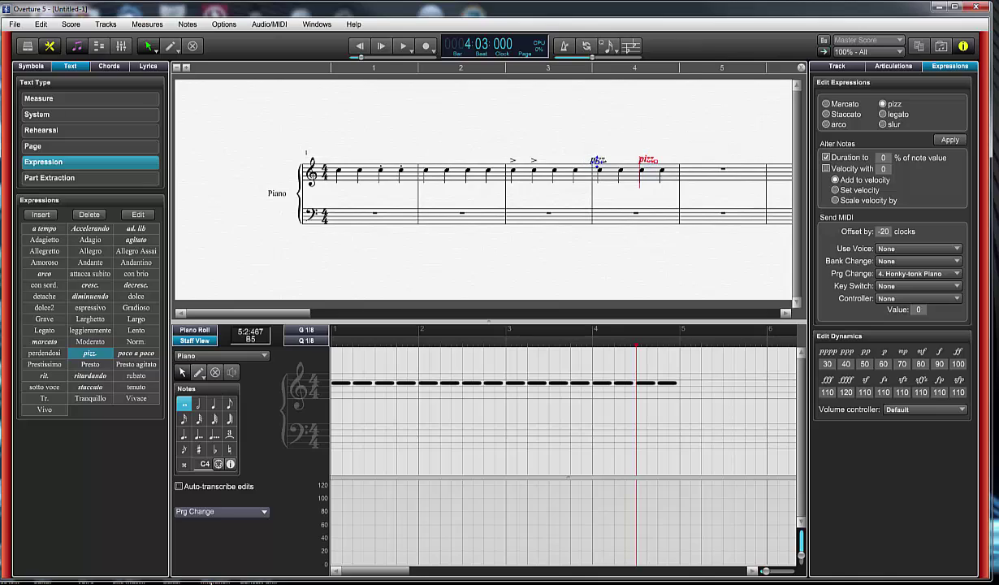
click(598, 159)
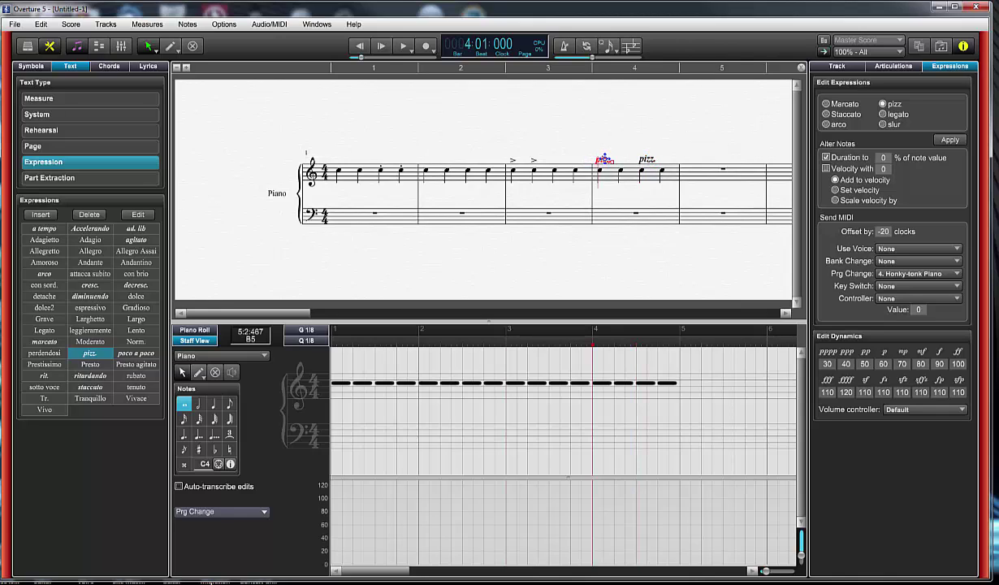
click(601, 167)
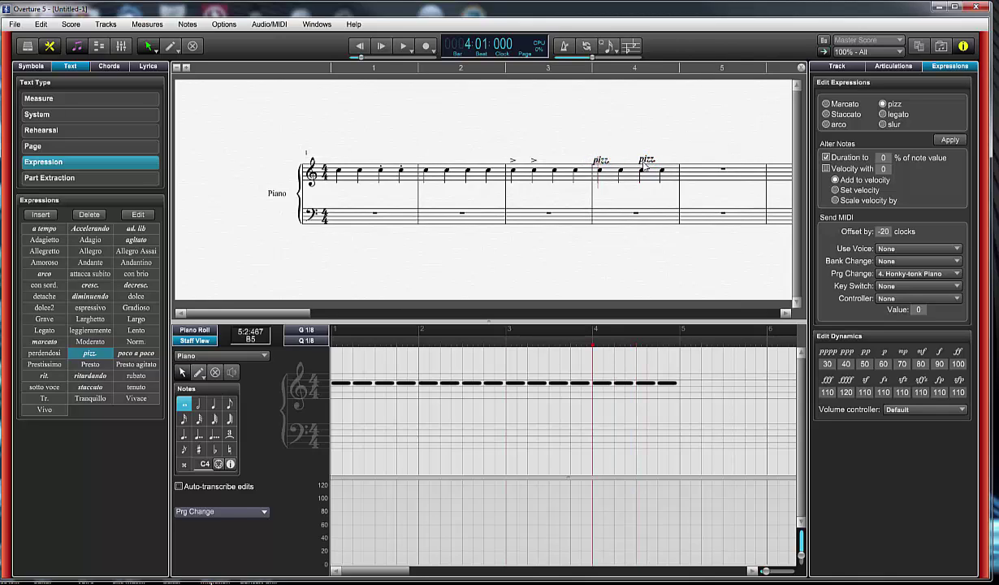
click(601, 160)
click(647, 159)
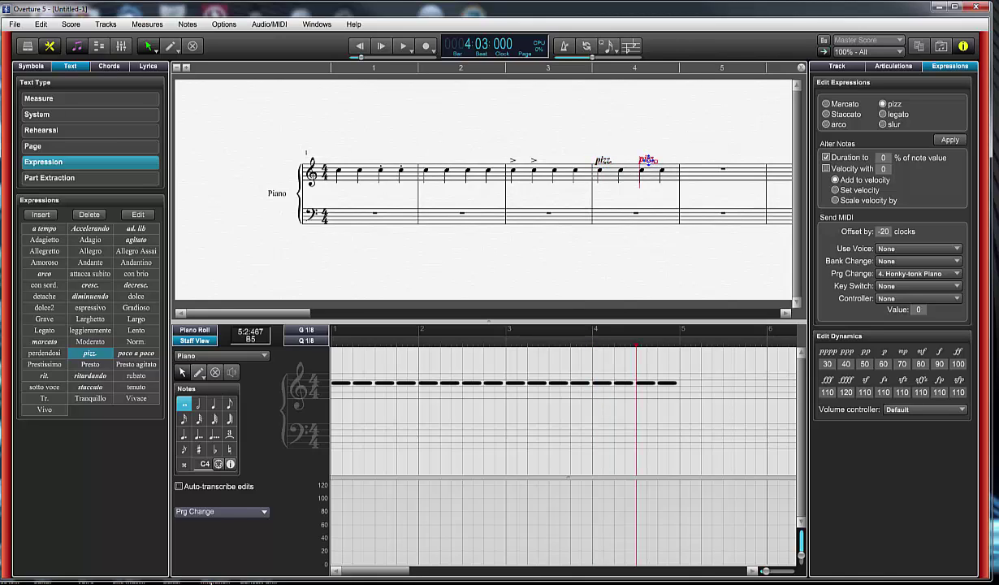
click(546, 178)
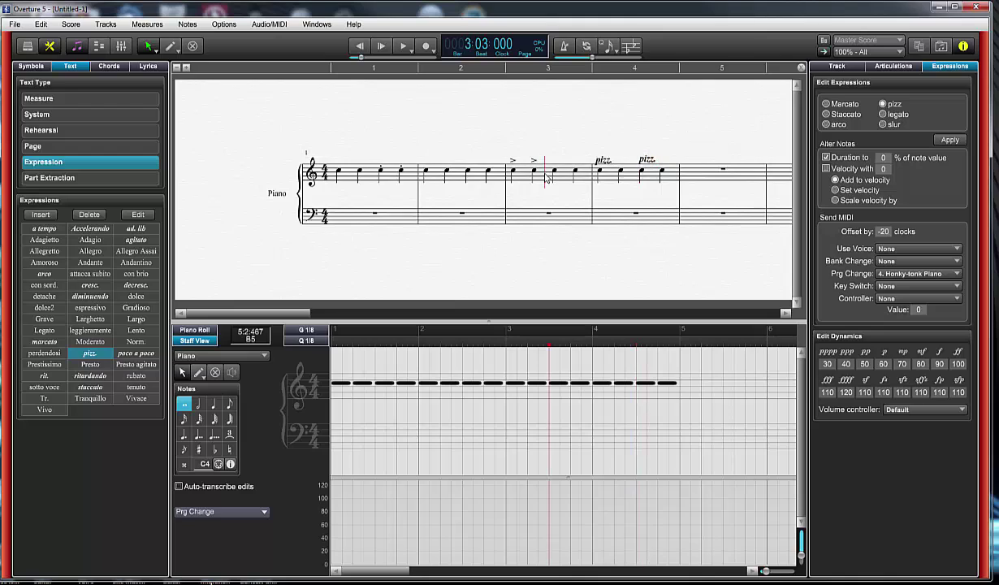
- Replay from bar 3, then open the first pizz. marking's Edit Expression settings
click(404, 47)
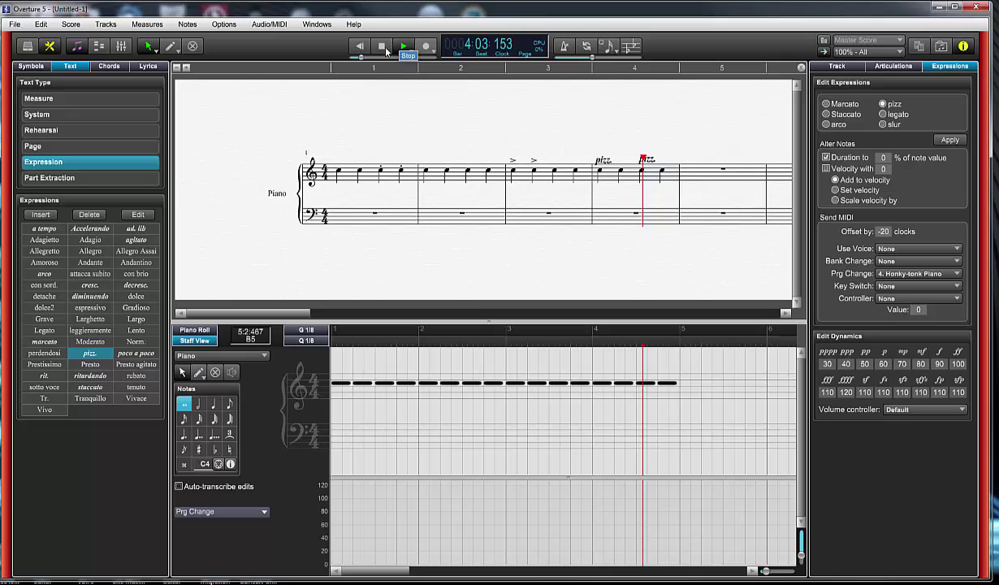
click(383, 47)
double_click(602, 161)
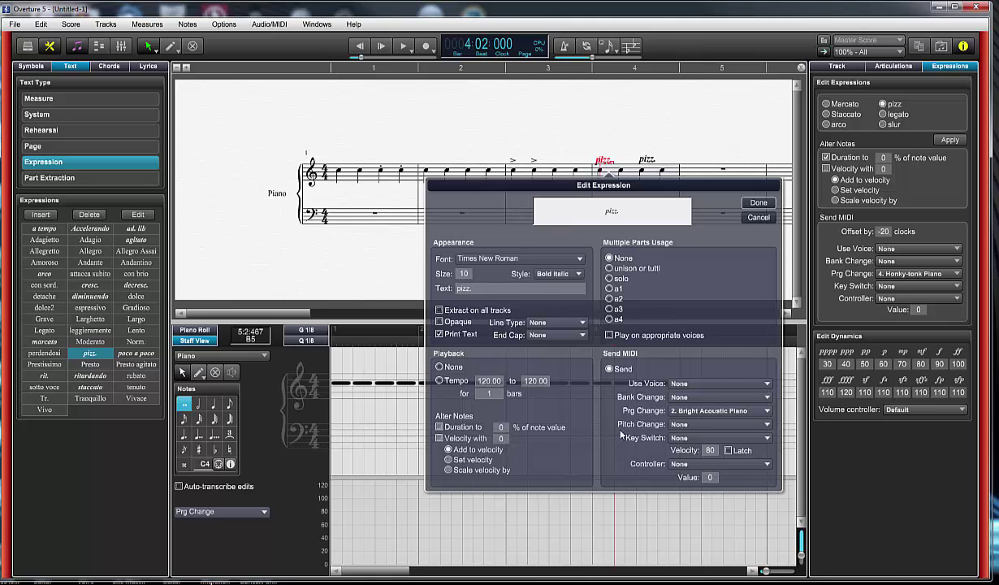
- Close the pizz. expression settings, reopening and closing them once without changes
click(758, 202)
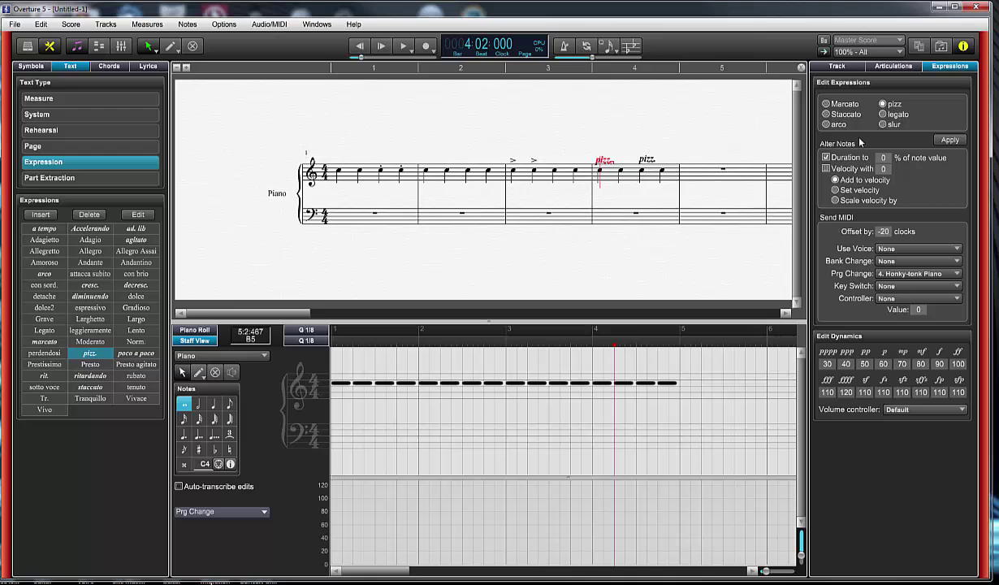
click(604, 157)
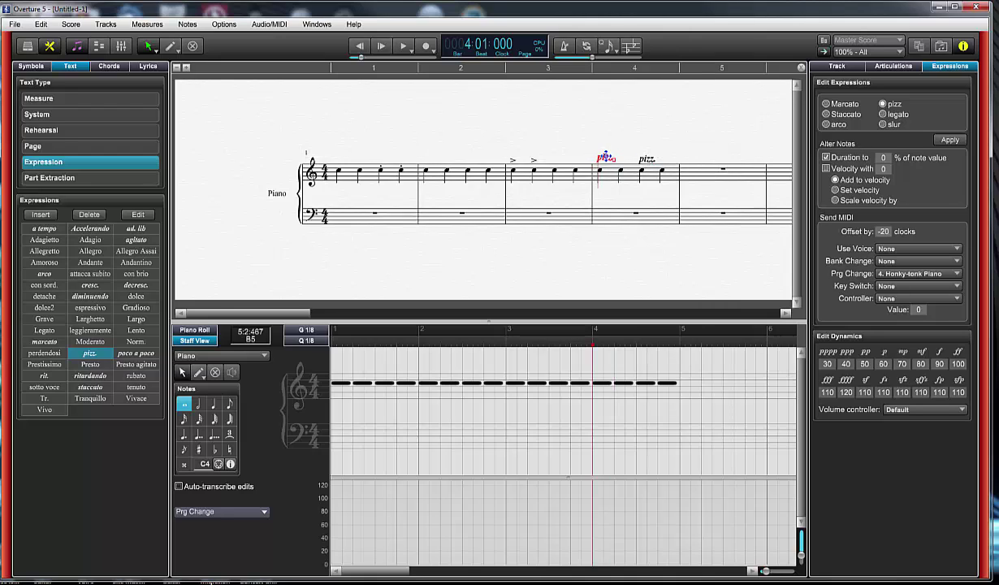
double_click(604, 156)
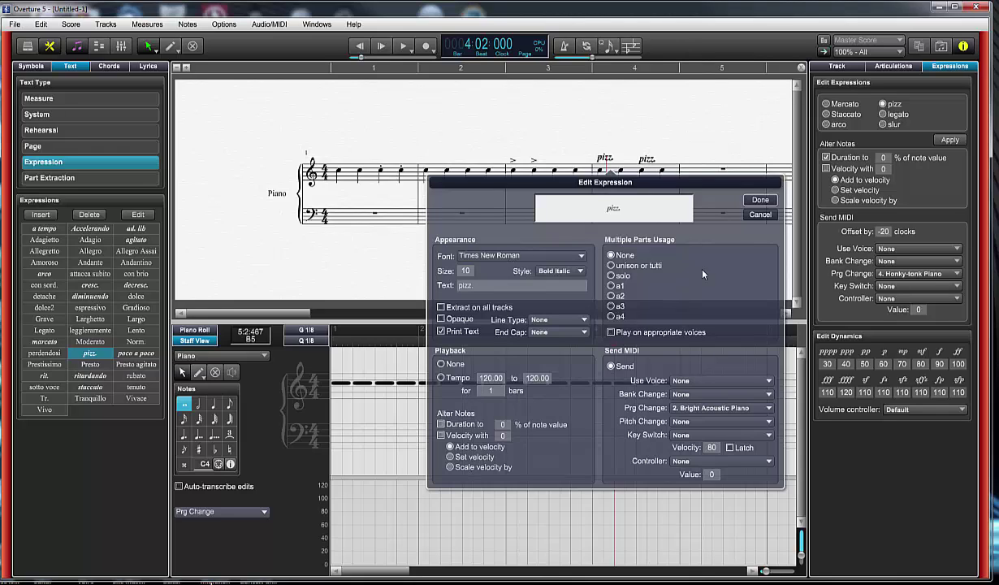
click(757, 216)
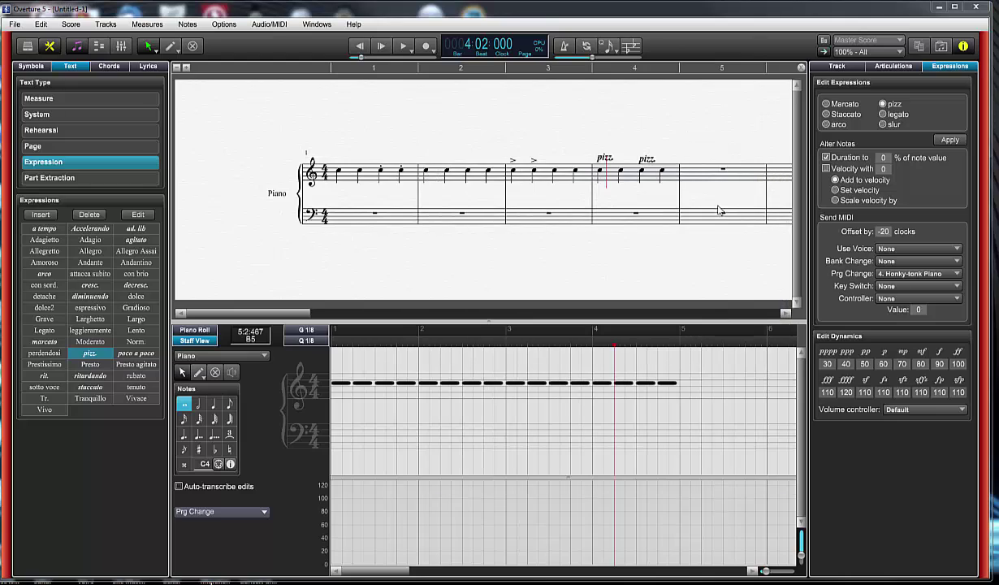
- Drag the first pizz. marking in bar 4 slightly earlier and play it back to check
click(602, 159)
drag(607, 156, 638, 158)
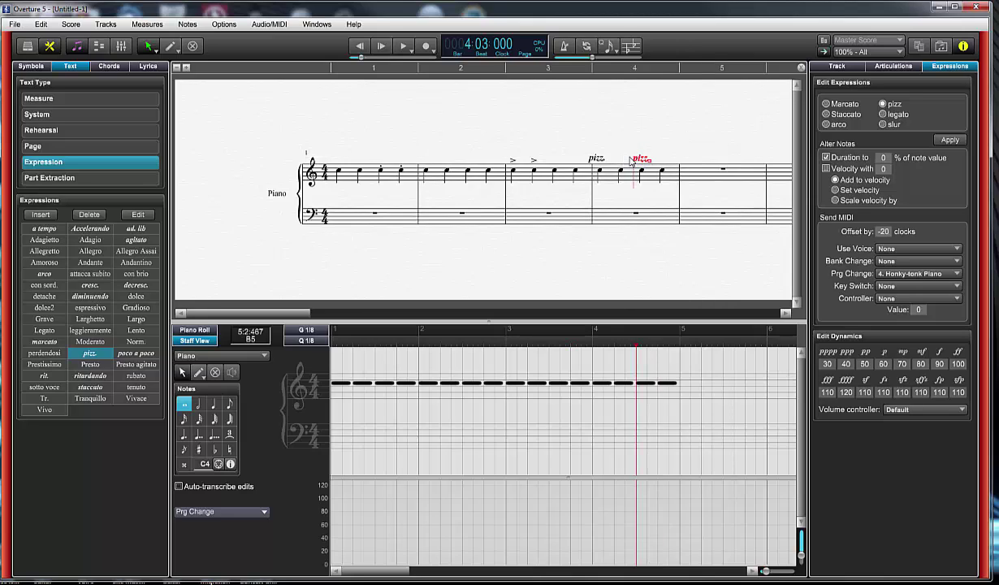
click(503, 177)
click(406, 49)
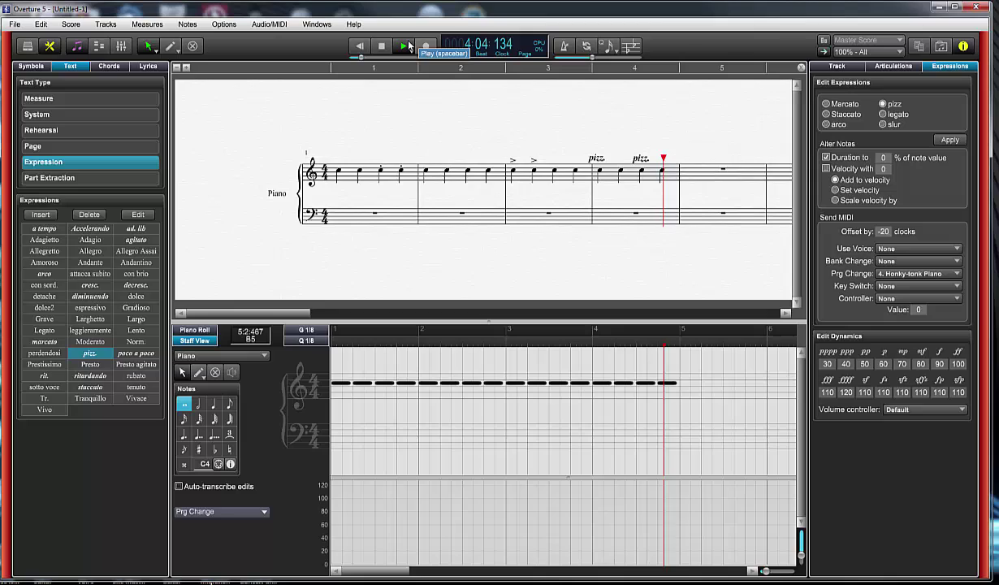
click(384, 47)
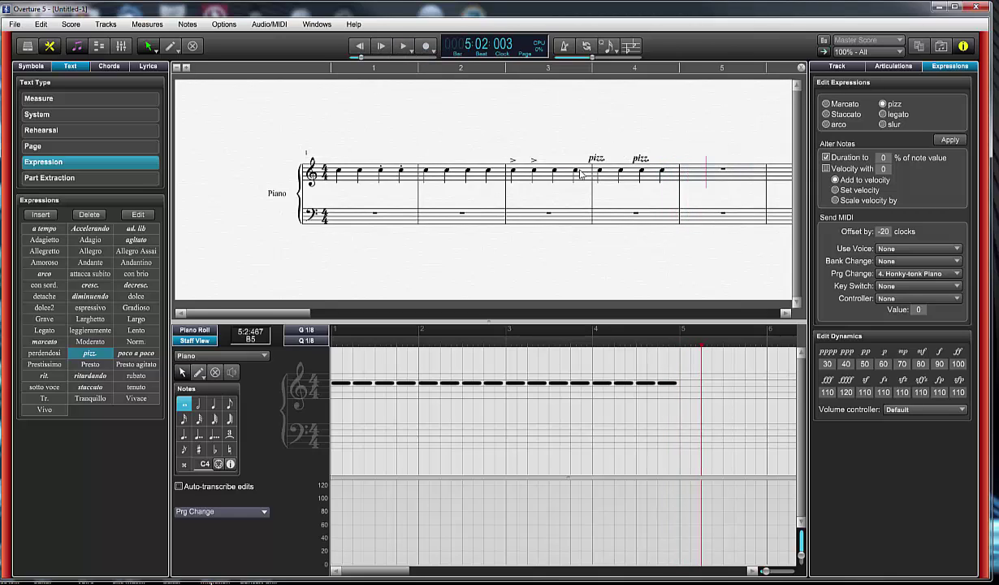
click(597, 158)
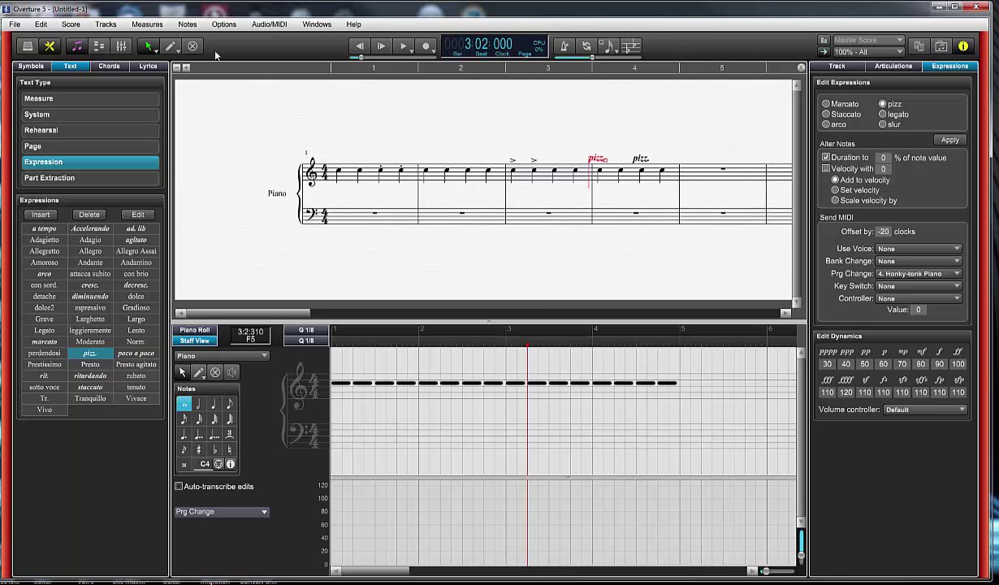
- With the Eraser, remove the bar 1 mark, bar 3 accents and both bar 4 pizz. markings, keeping the lane on Prg Change
click(193, 46)
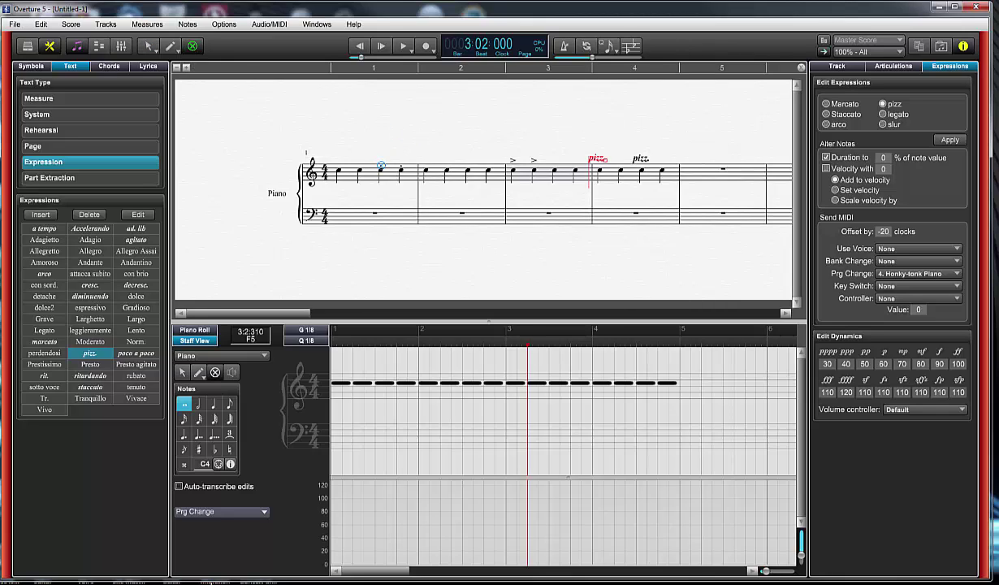
click(397, 168)
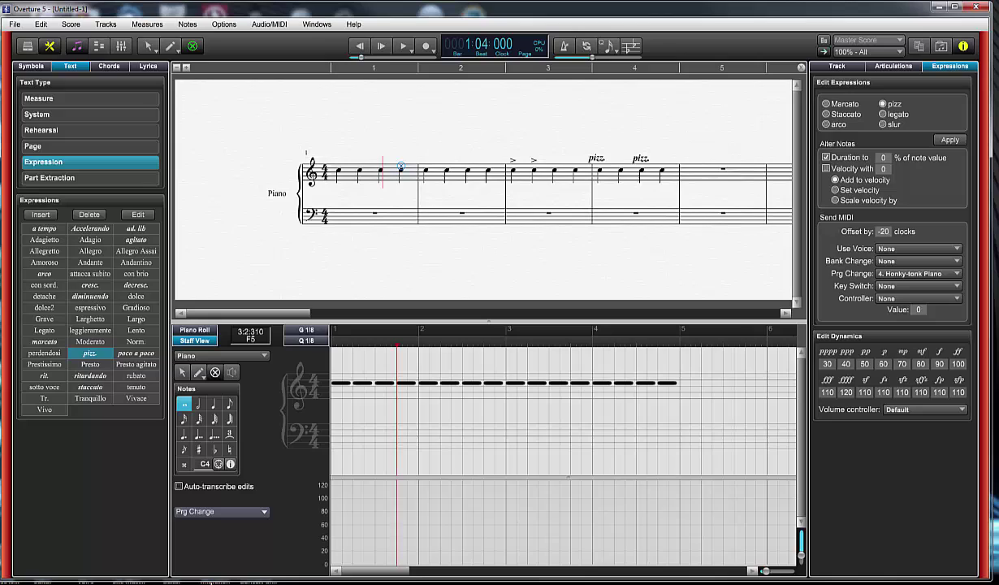
click(512, 160)
click(533, 160)
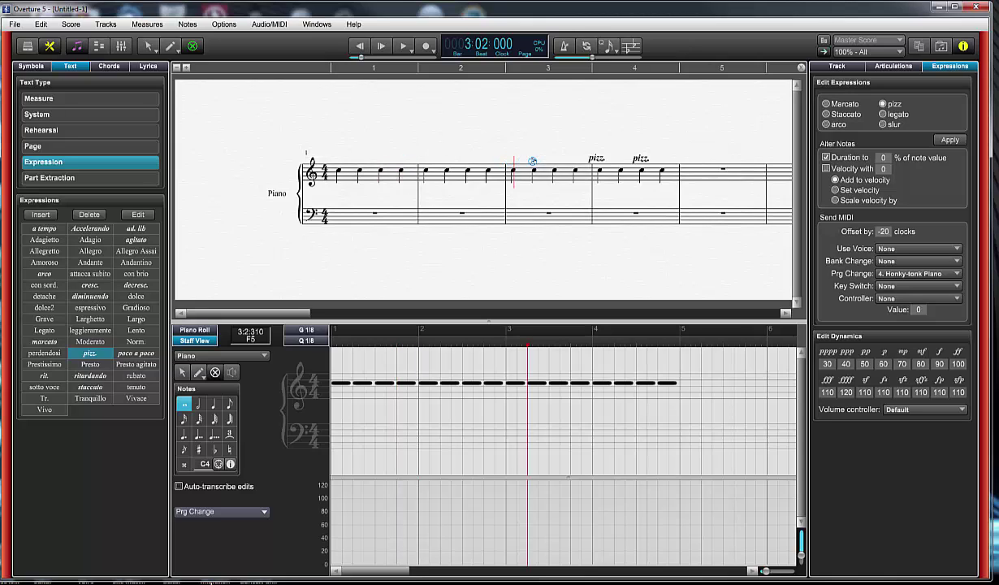
click(596, 158)
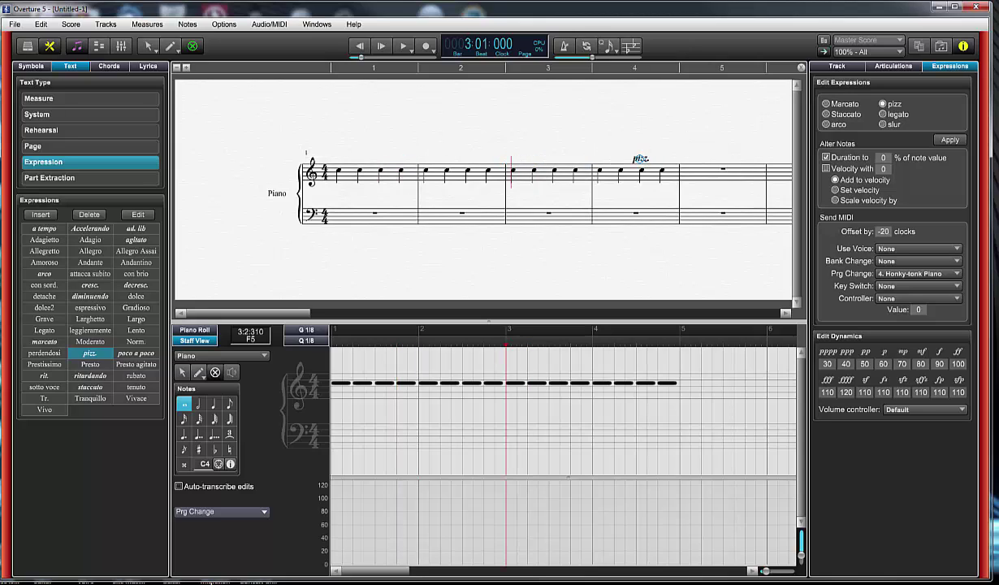
click(641, 160)
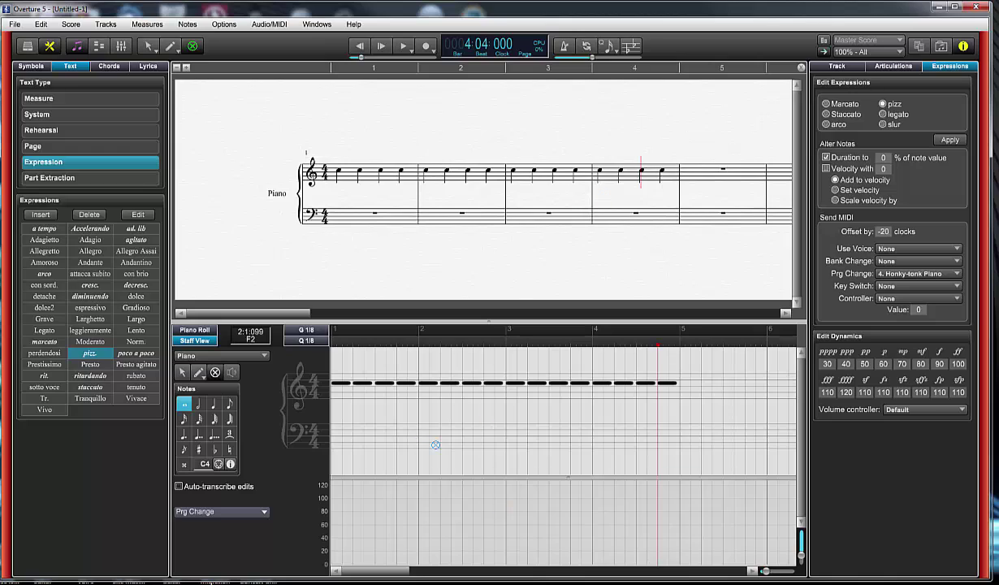
click(189, 512)
click(235, 507)
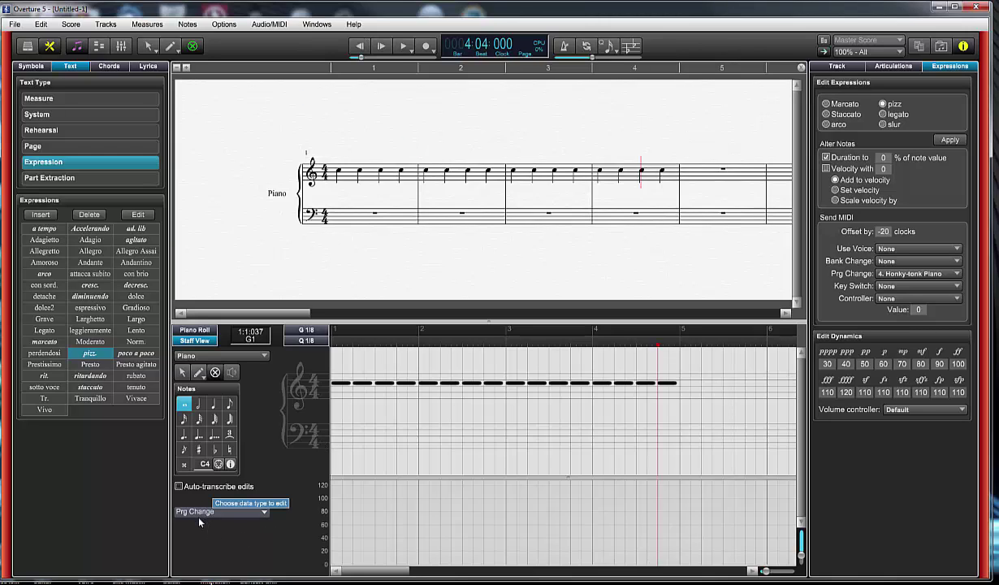
- Leave the record mode unchanged, rewind to bar 1, and record program changes through bar 4
click(434, 50)
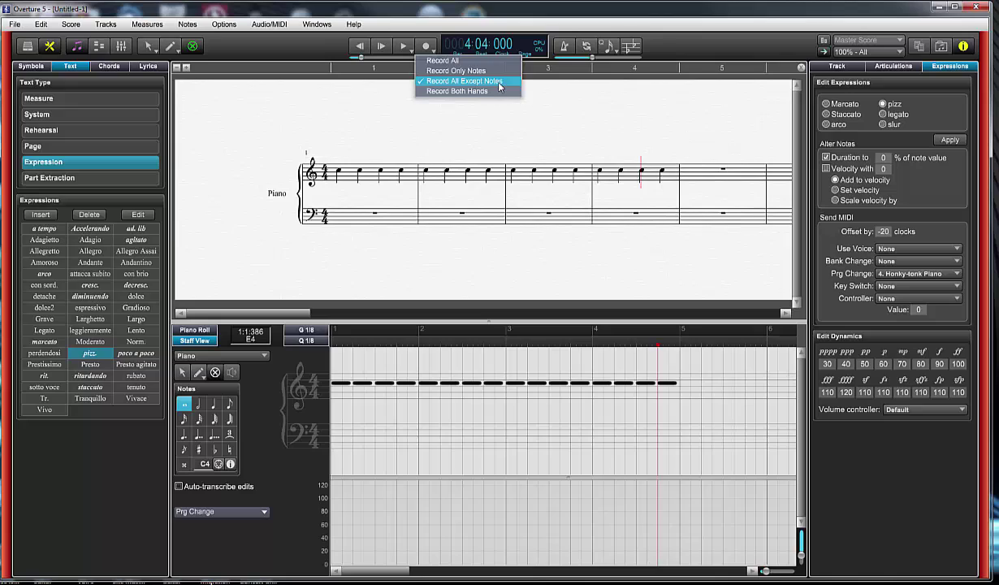
click(420, 14)
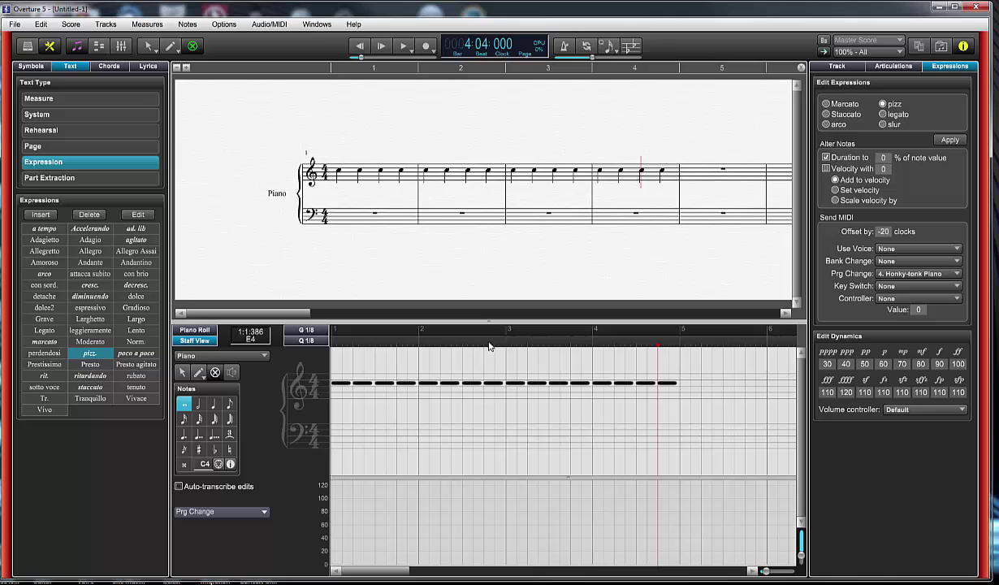
click(355, 46)
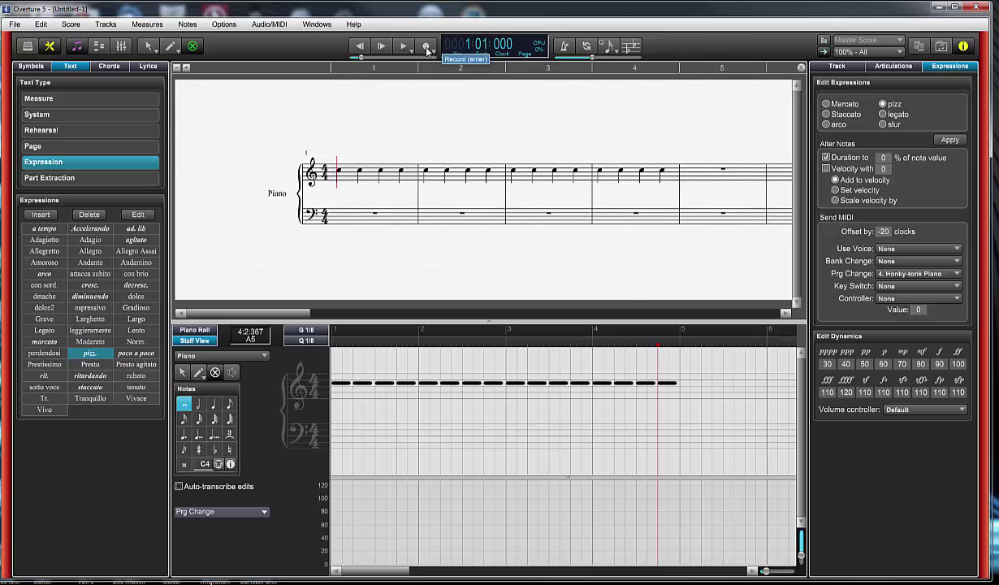
click(426, 47)
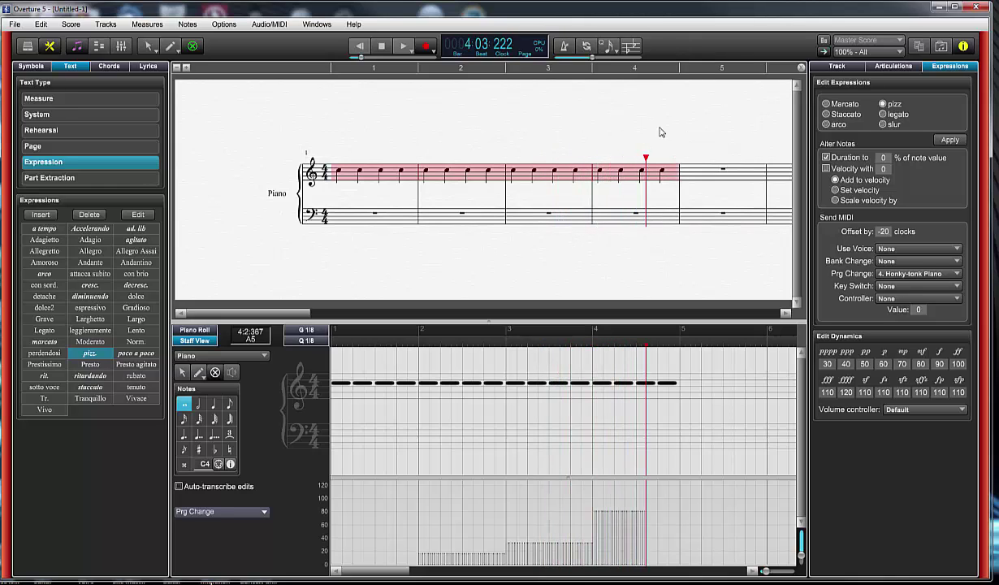
key(space)
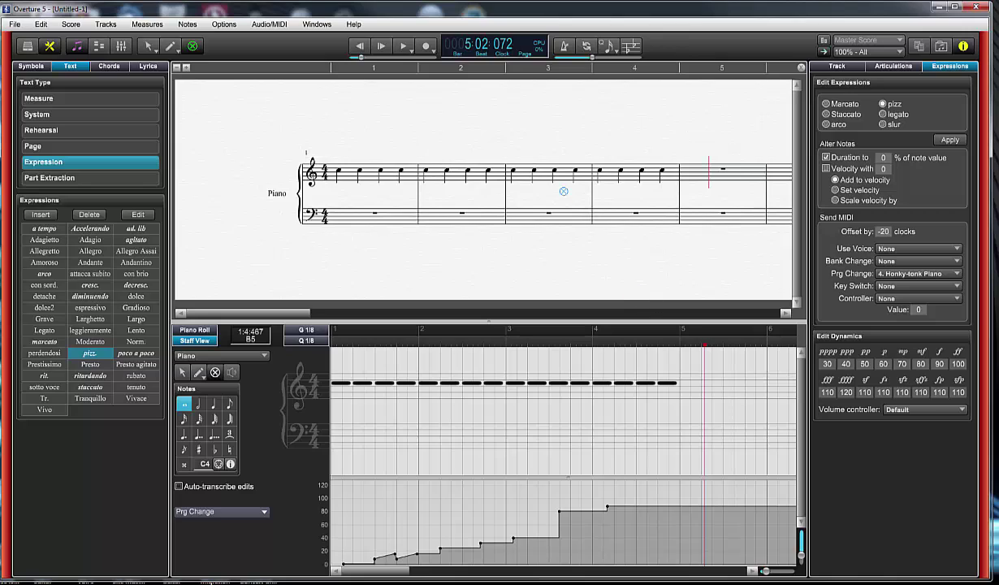
click(359, 46)
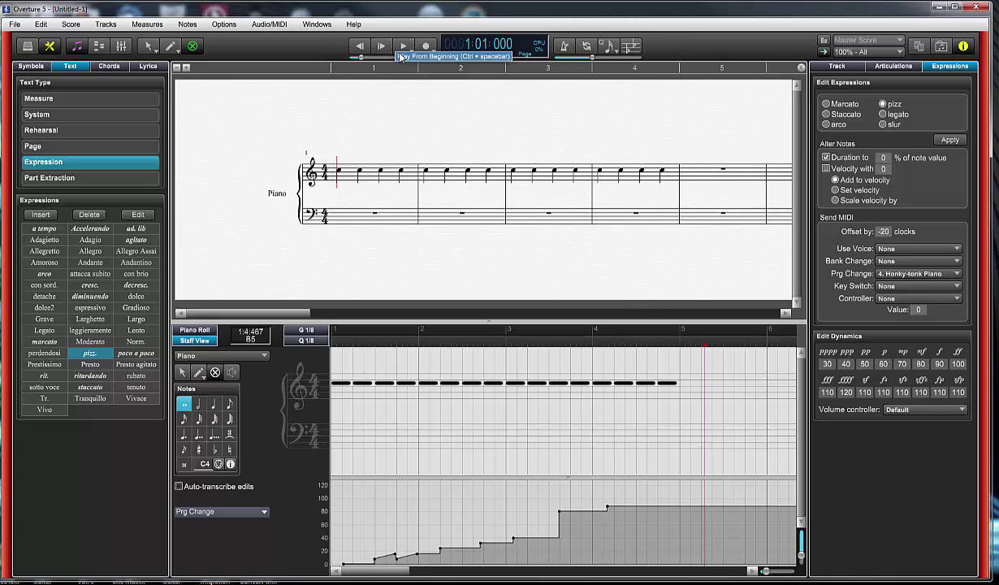
click(403, 46)
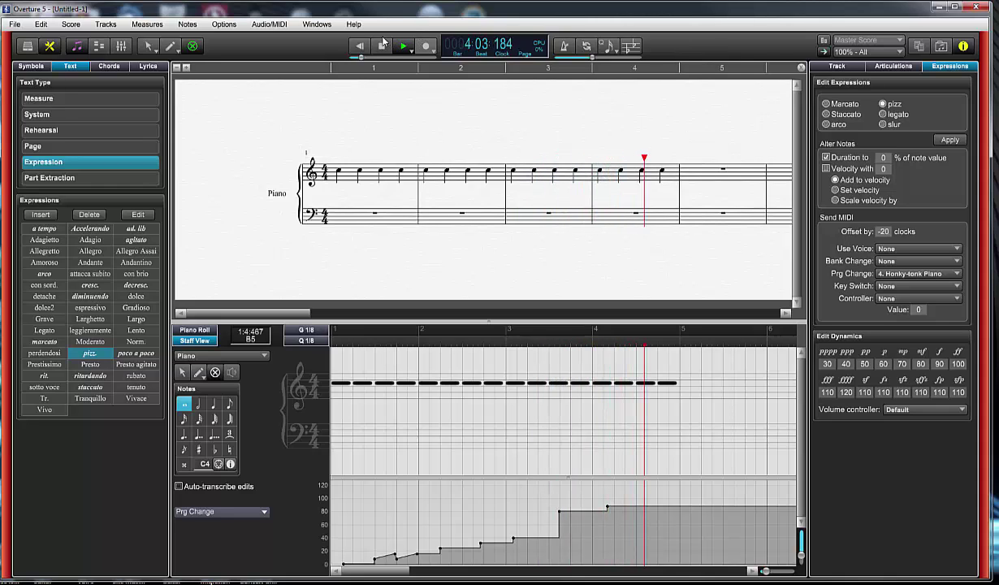
click(385, 49)
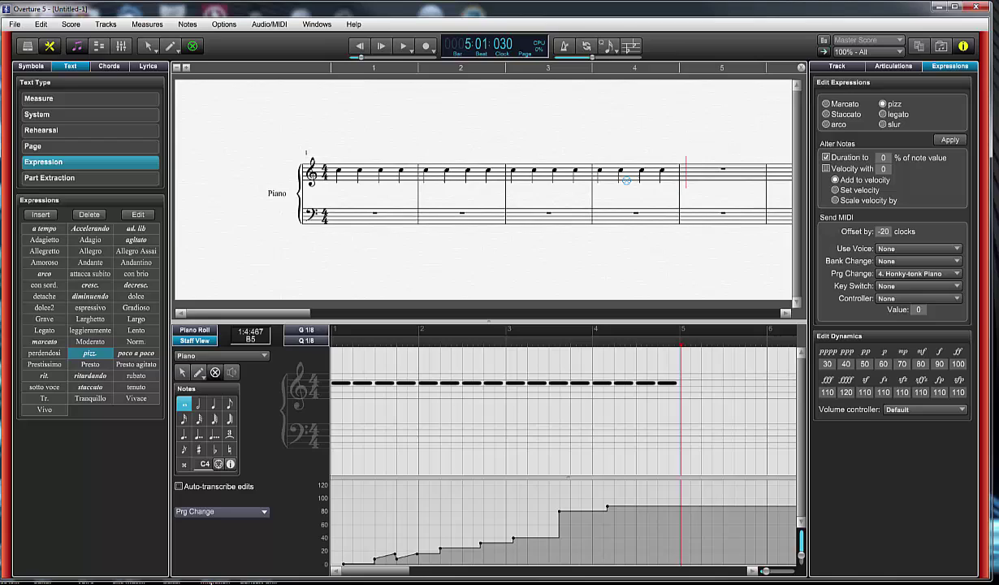